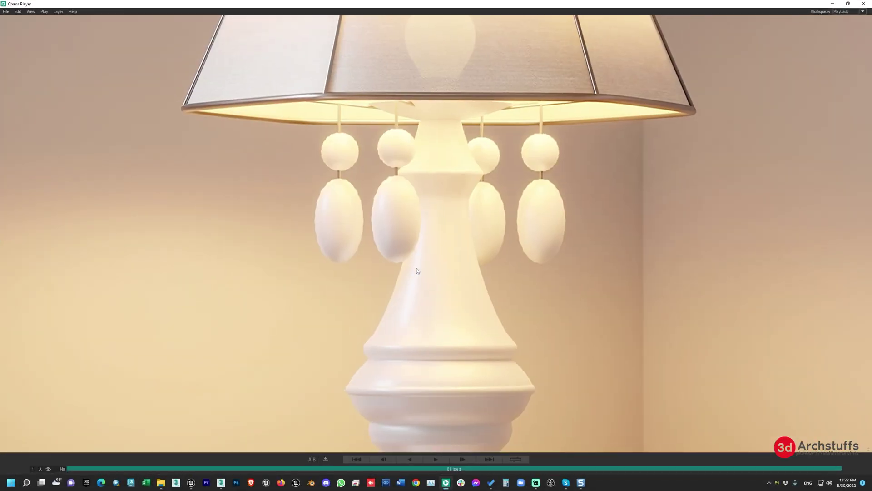
Examine the rendered table lamp image from the shade down to the base, and close the image viewer.
middle_click_drag(484, 144, 481, 250)
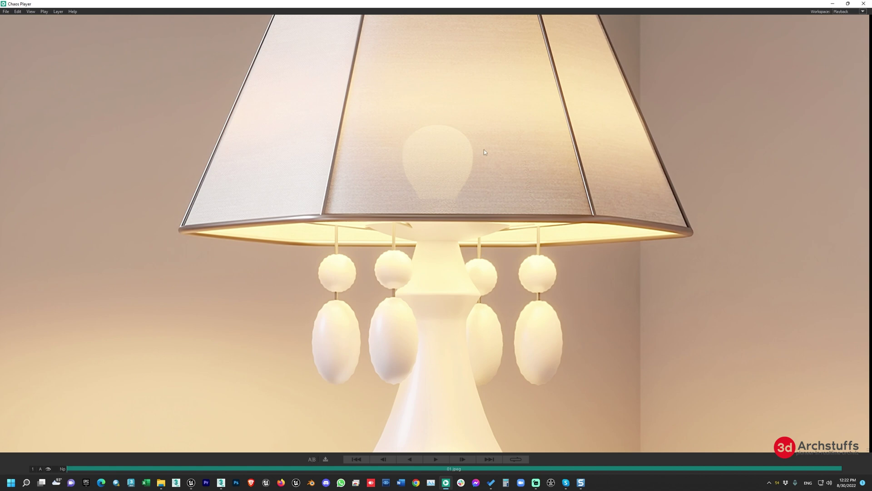
mouse_move(484, 152)
middle_mouse_down()
mouse_move(476, 299)
mouse_move(497, 288)
mouse_move(496, 176)
middle_mouse_up()
middle_click_drag(490, 318, 497, 196)
middle_click_drag(501, 280, 502, 229)
middle_click_drag(487, 331, 483, 257)
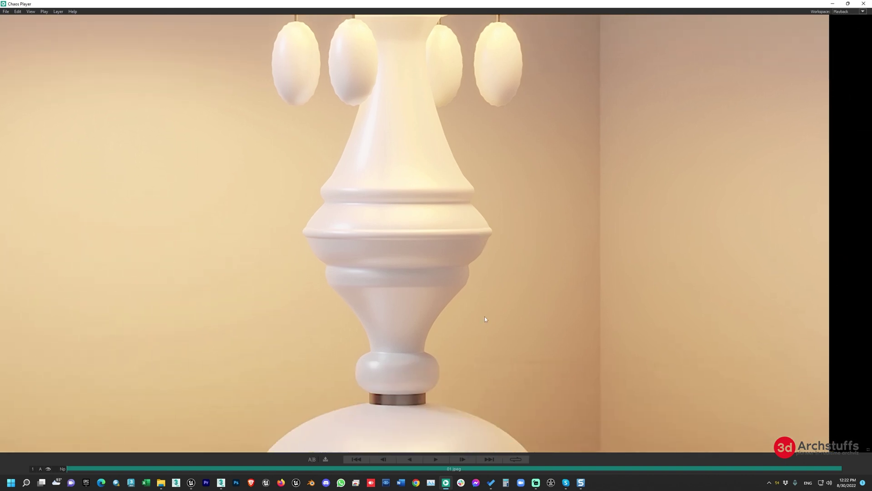
middle_click_drag(485, 319, 480, 211)
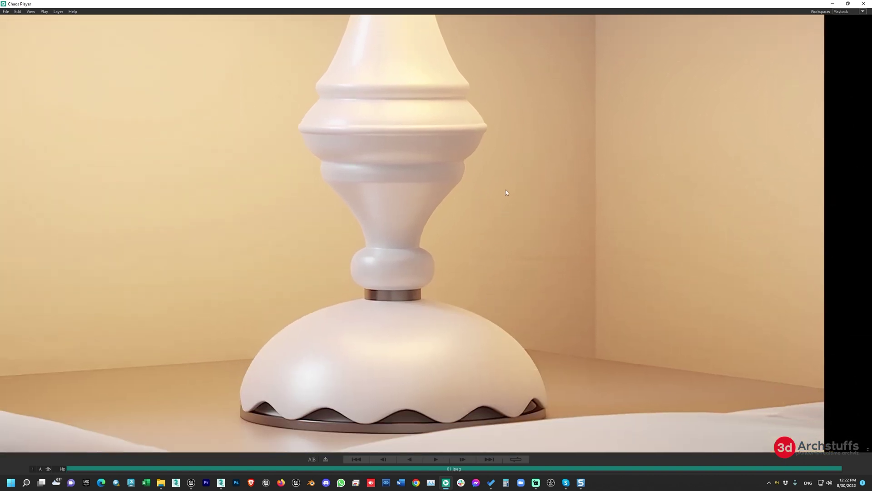
mouse_move(516, 288)
middle_mouse_down()
mouse_move(510, 210)
mouse_move(511, 395)
middle_mouse_up()
middle_click_drag(499, 192, 500, 291)
middle_click_drag(514, 18, 514, 120)
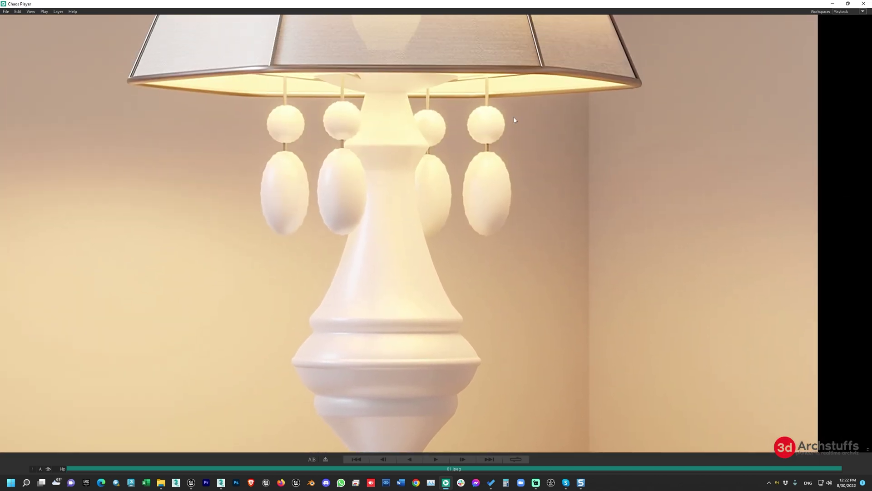
scroll(514, 117, "down", 2)
scroll(513, 226, "up", 3)
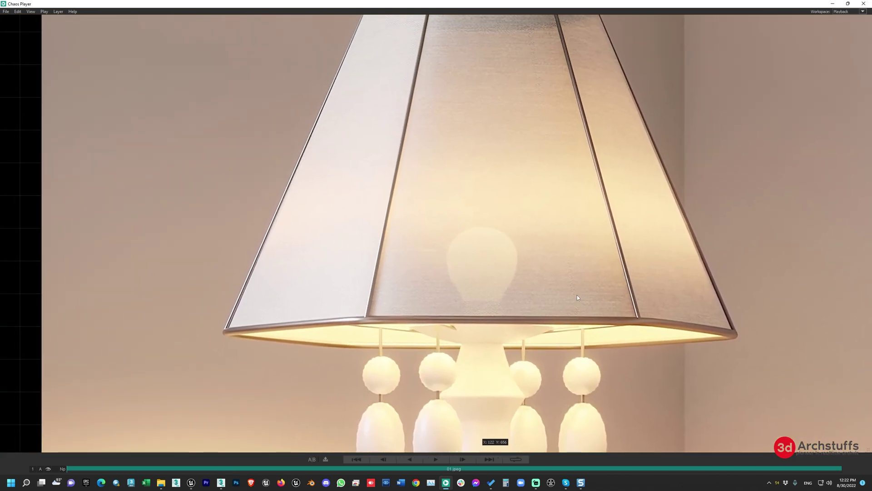
left_click(864, 3)
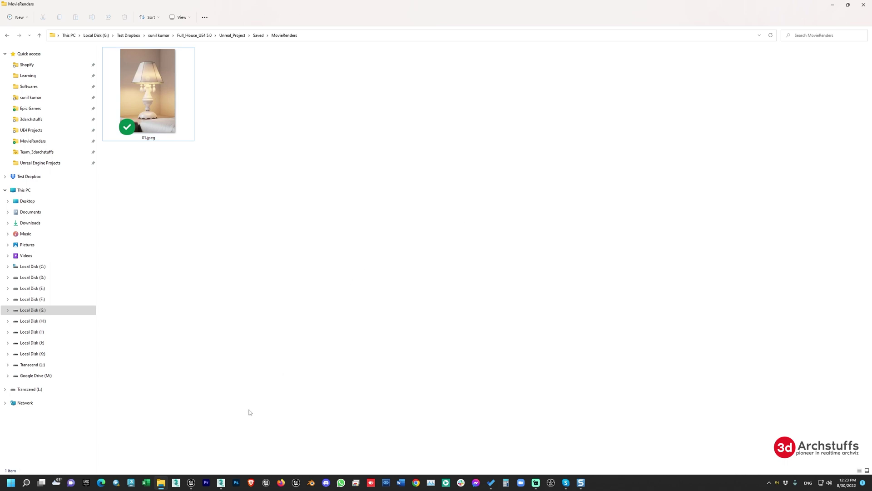
Switch to 3ds Max and check the display unit scale and the system unit setup without changing them.
mouse_move(220, 482)
left_click(260, 451)
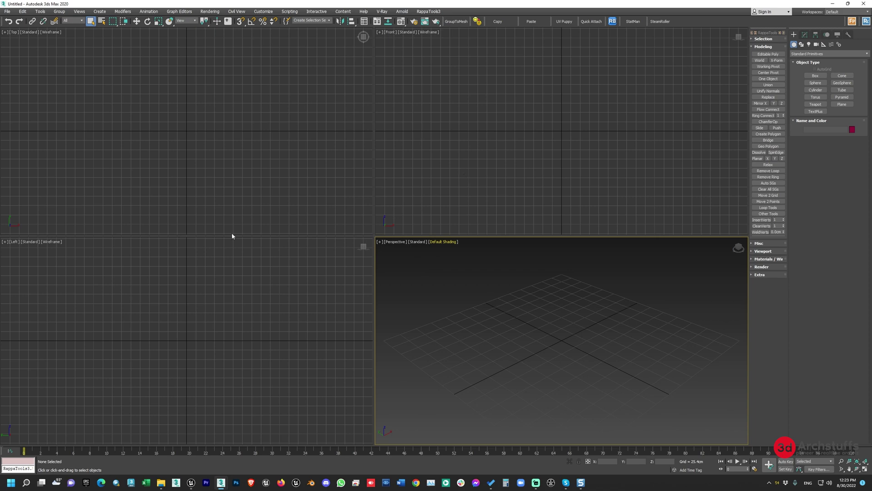
left_click(270, 12)
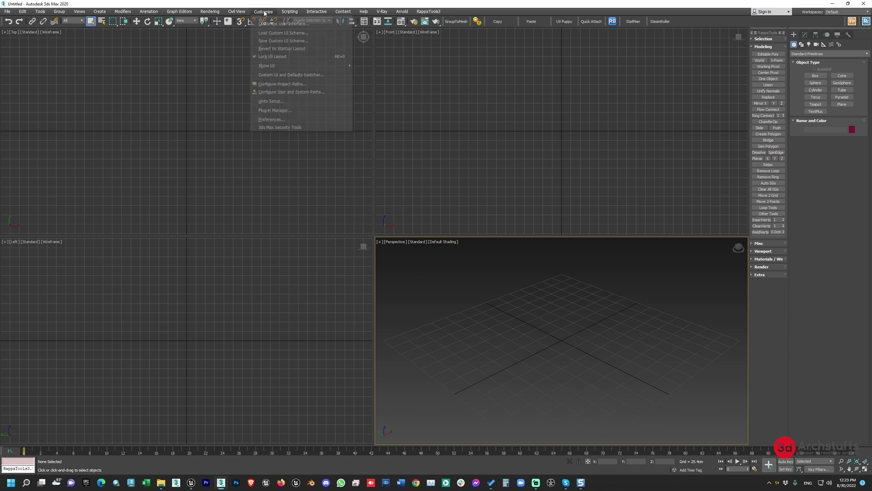
left_click(277, 100)
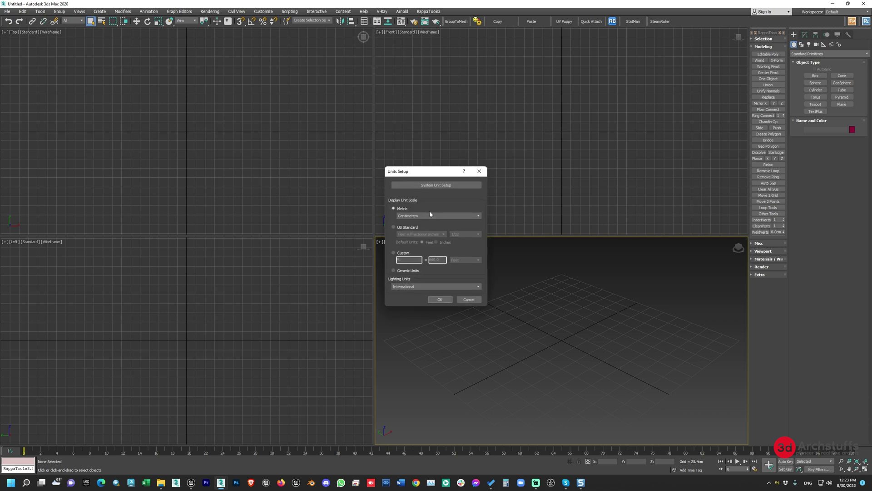
left_click(450, 185)
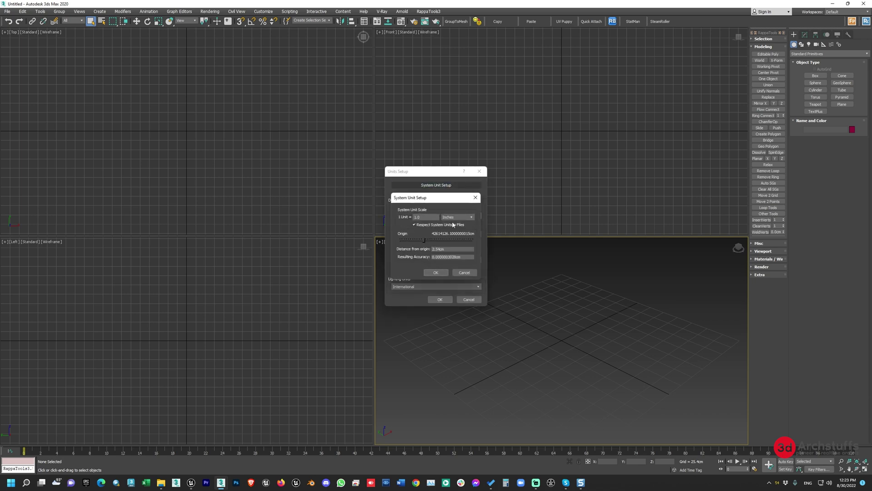
left_click(464, 273)
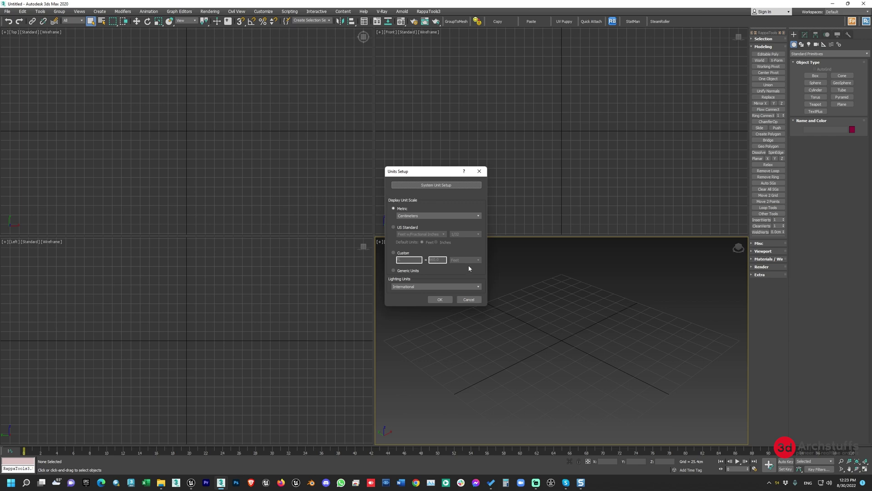
left_click(446, 187)
left_click(475, 198)
left_click(480, 171)
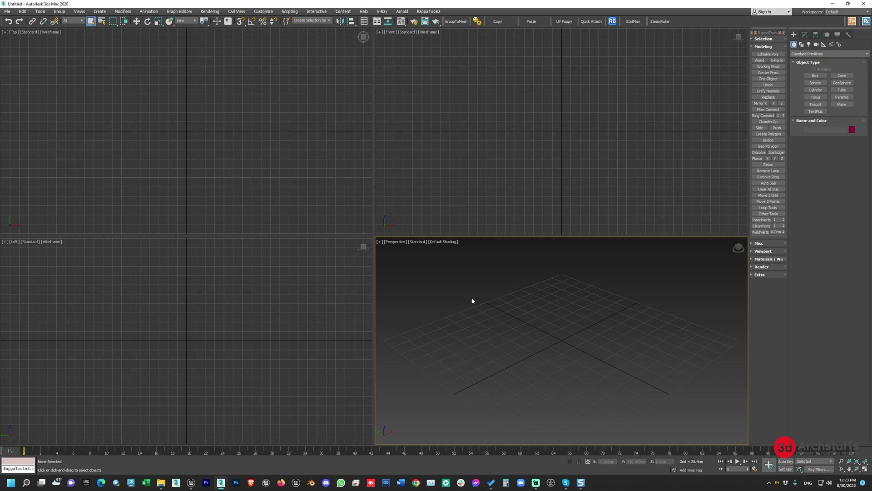
Open the scene 039_vray Original.max from the Full_House_UE4 5.0 project's 3ds Max folder, accepting V-Ray's updated features.
left_click(7, 11)
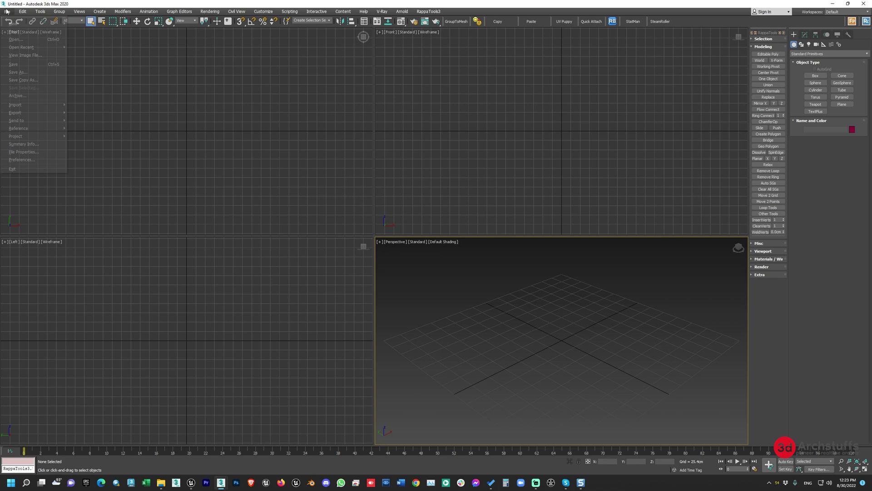
left_click(15, 39)
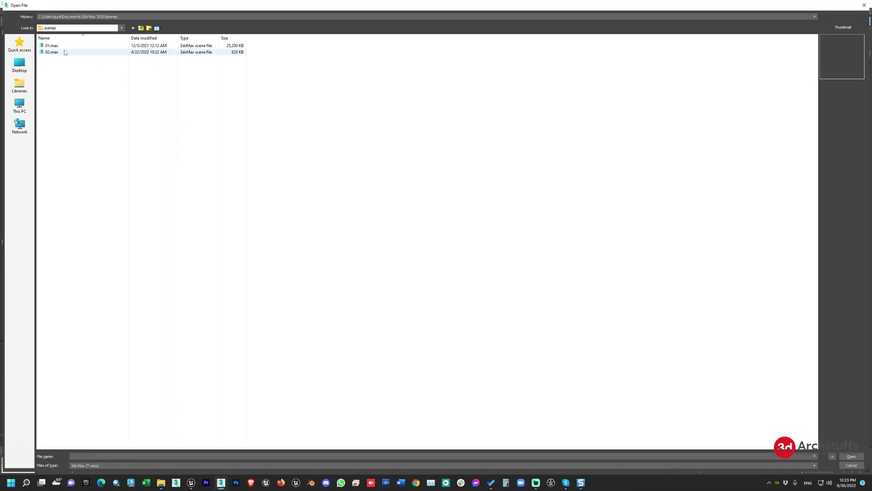
left_click(127, 17)
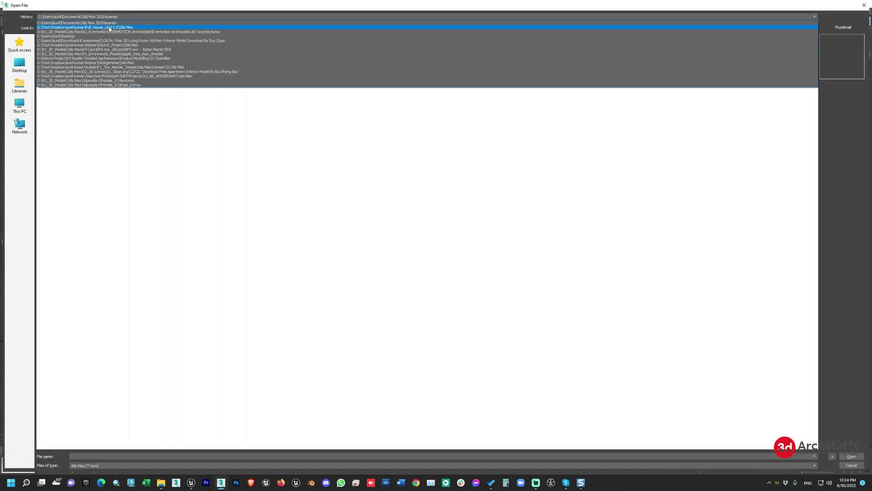
left_click(109, 27)
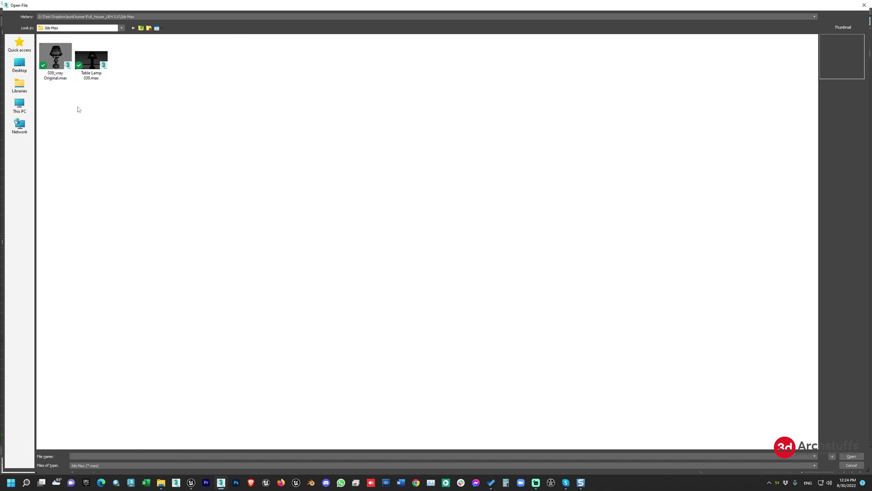
left_click(65, 78)
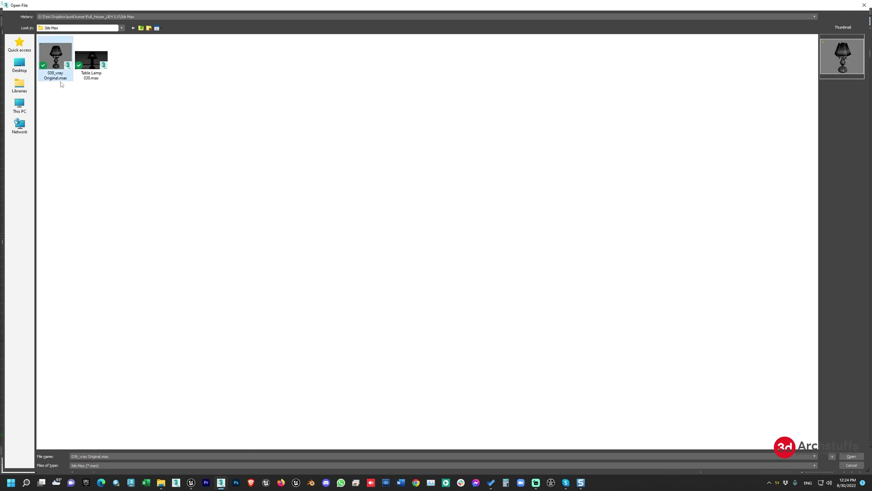
left_click(850, 456)
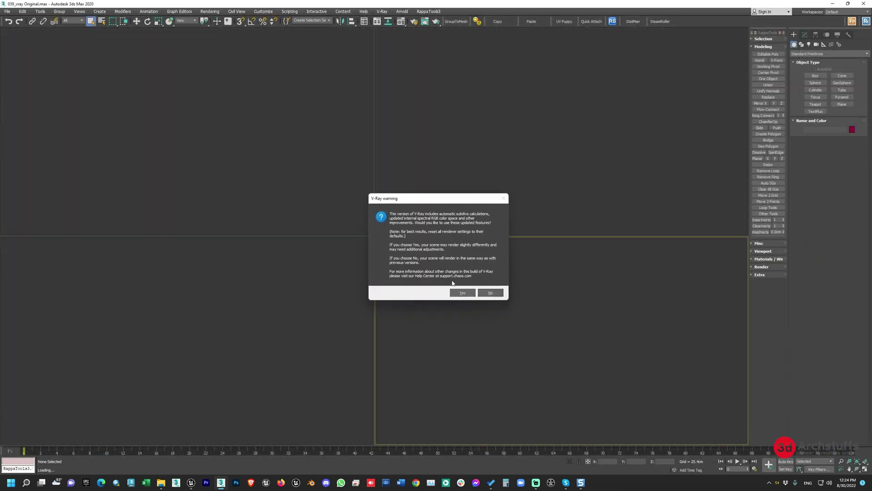
left_click(462, 293)
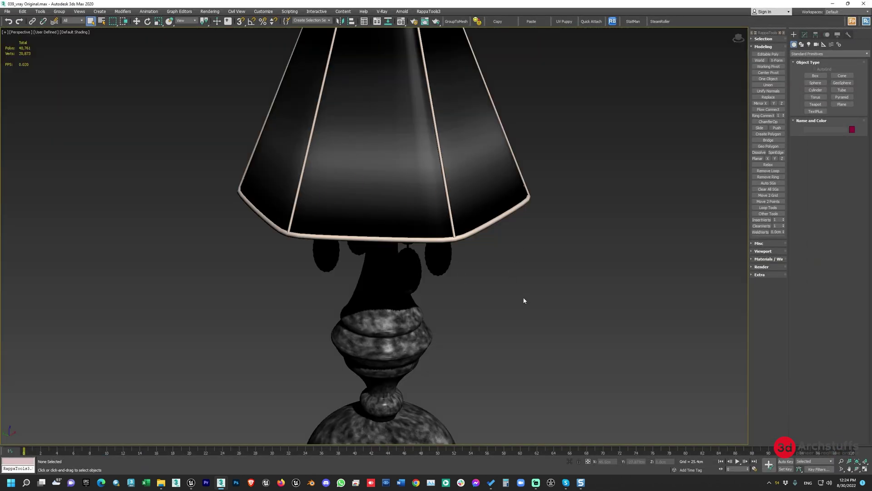
Inspect the complete lamp model from several angles, selecting all its objects and clearing the selection again.
scroll(505, 300, "down", 3)
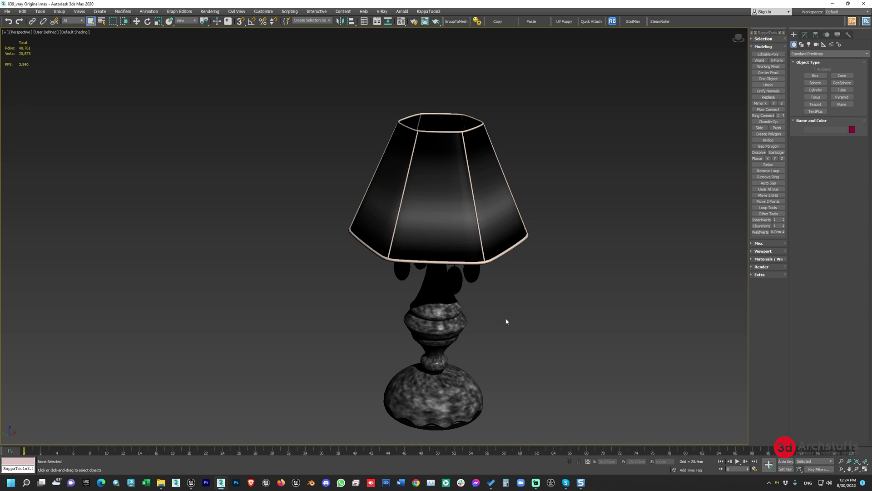
left_click(469, 229)
key("ctrl+a")
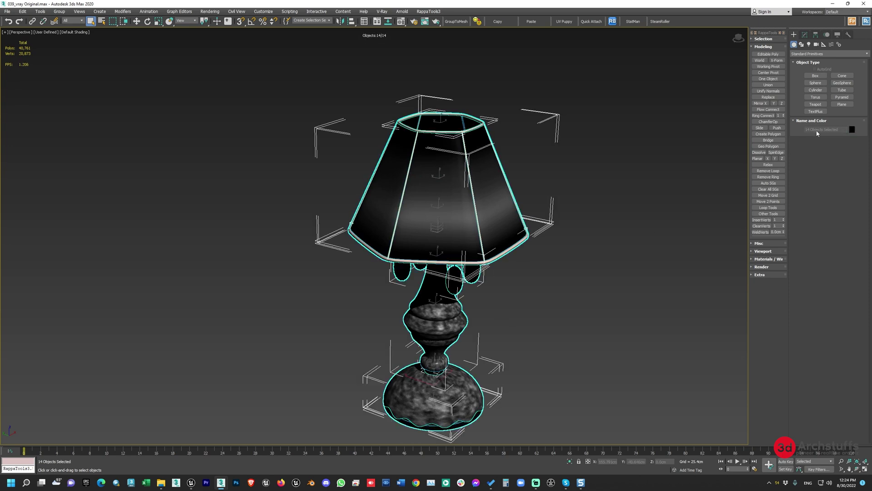
middle_click_drag(629, 223, 537, 306, "alt")
left_click(559, 315)
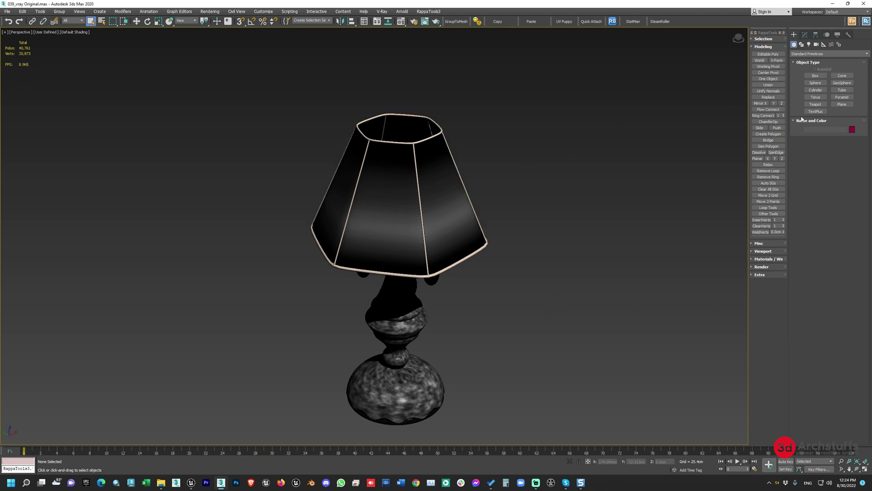
middle_click_drag(527, 235, 447, 255, "alt")
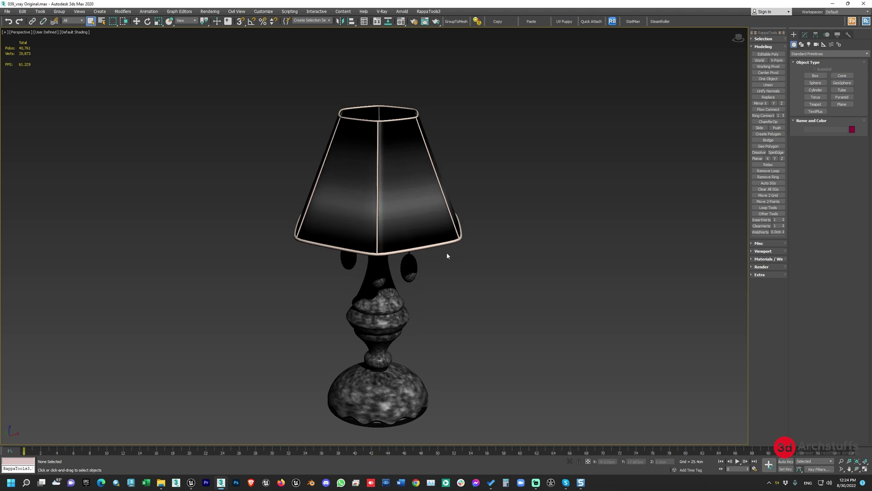
Set the perspective viewport to Standard quality and turn off the selection brackets, checking the lamp from below.
left_click(42, 31)
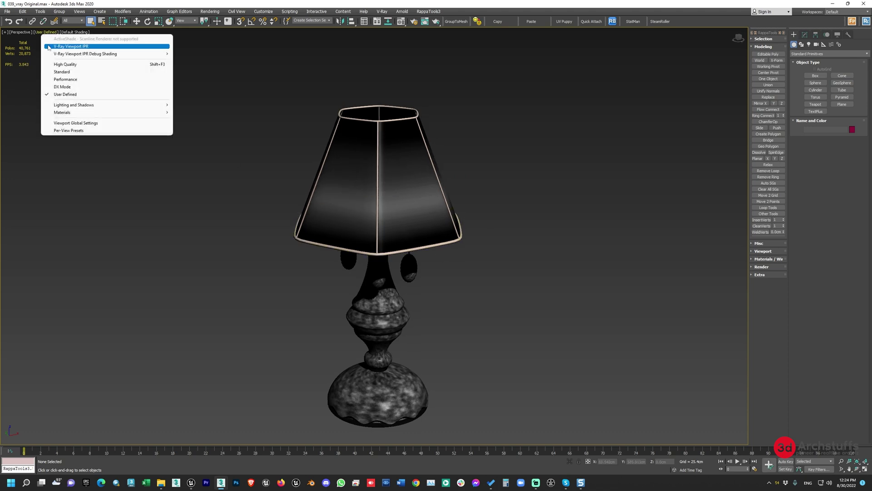
left_click(66, 72)
left_click(355, 227)
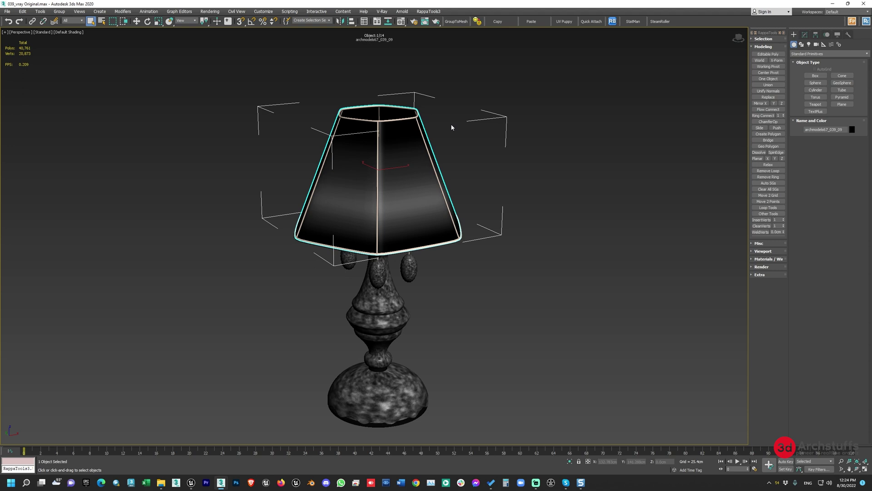
key("j")
middle_click_drag(545, 185, 486, 262, "alt")
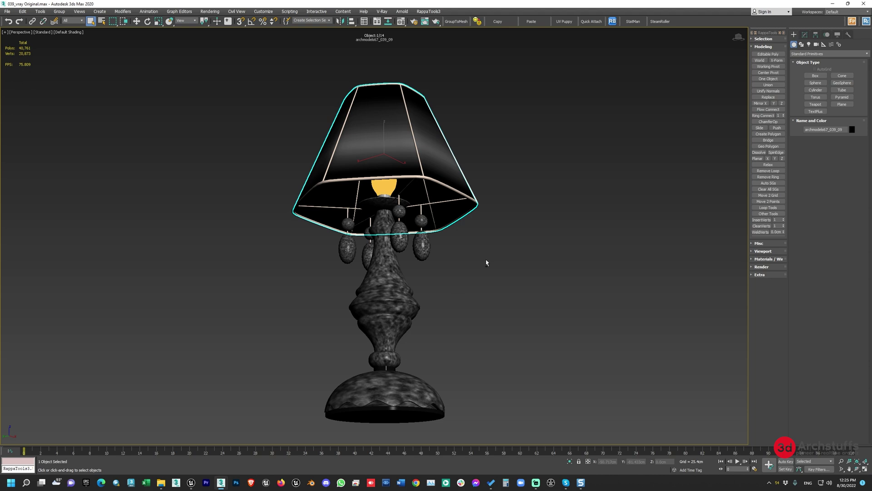
left_click(481, 285)
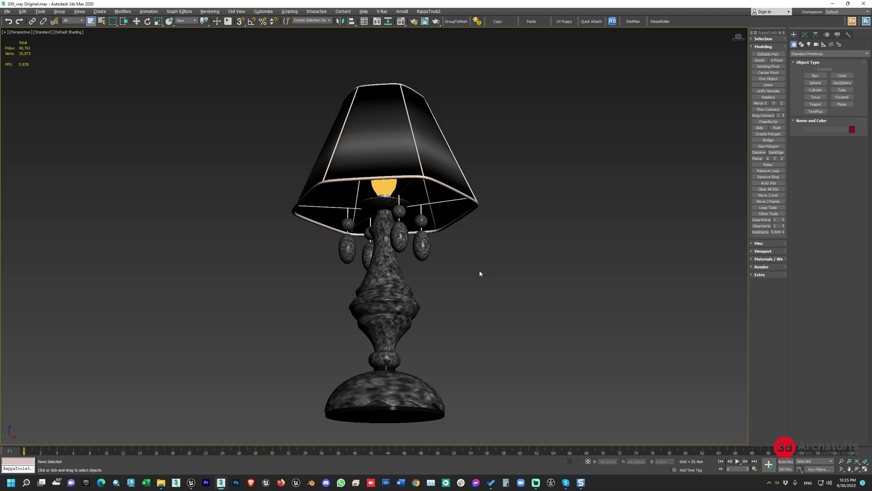
middle_click_drag(480, 272, 478, 271, "alt")
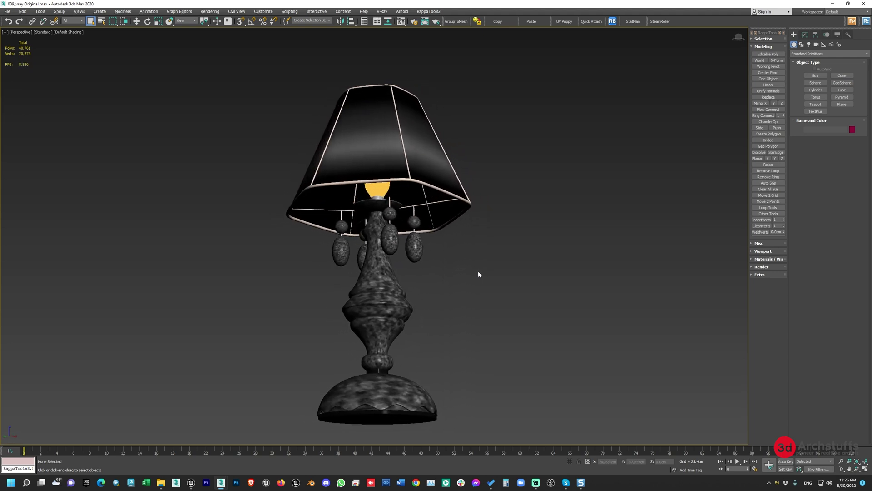
Delete the lampshade's fabric surface and the light bulb inside it, keeping the shade's wire frame.
left_click(420, 153)
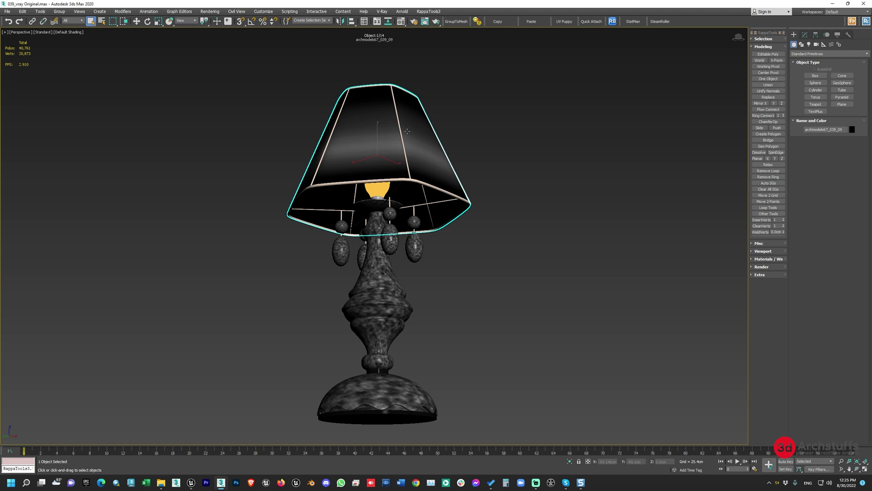
key("Delete")
left_click(384, 176)
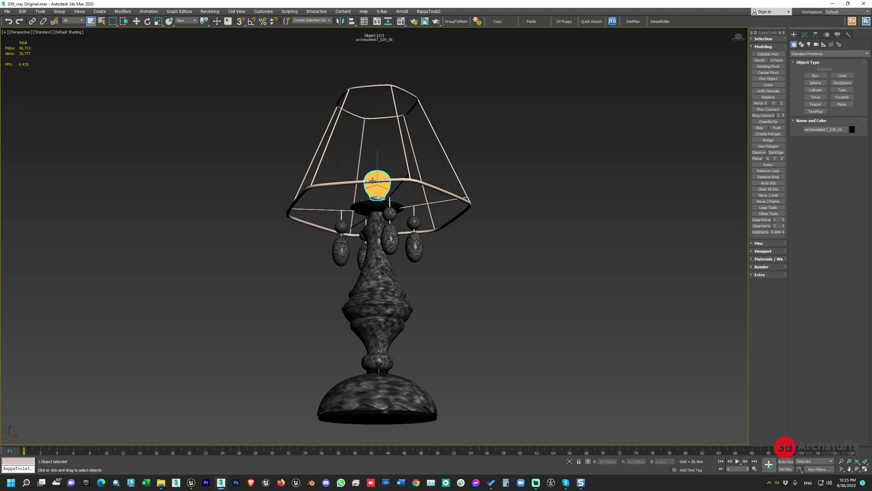
key("Delete")
scroll(496, 219, "down", 3)
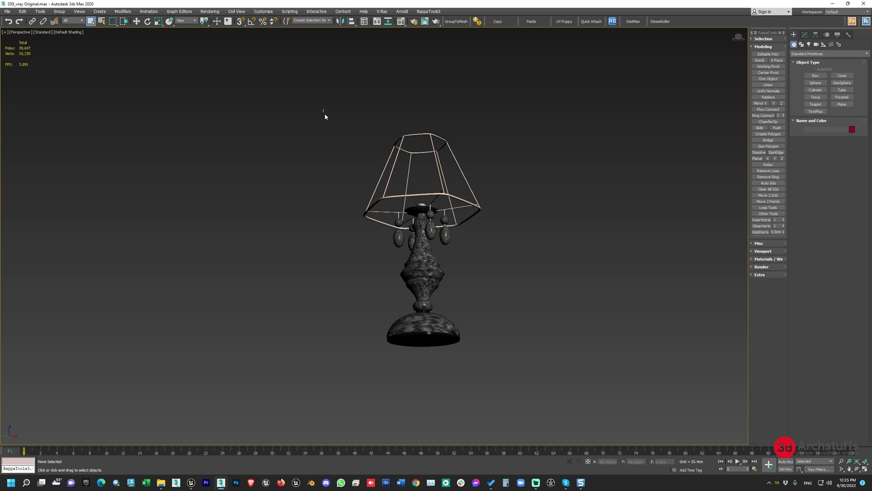
Select all the remaining lamp parts, including the shade's wire frame and hanging beads, and combine them into one object.
left_click_drag(527, 364, 522, 358)
key("z")
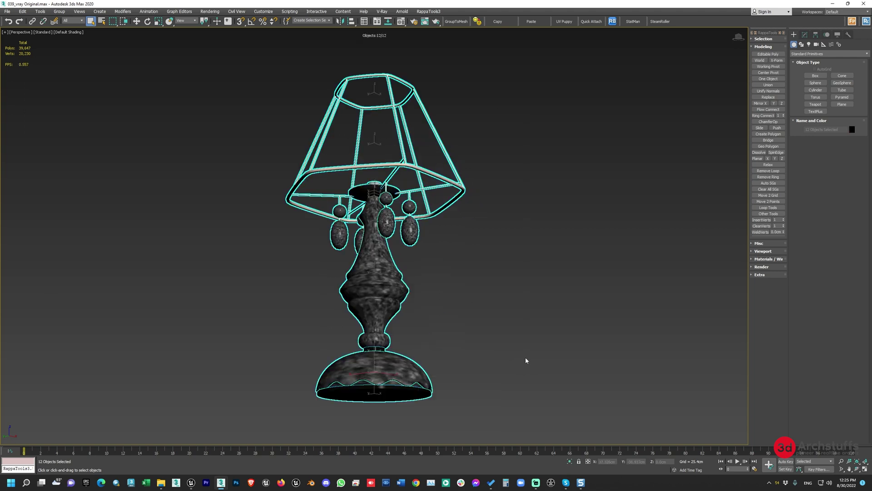
middle_click_drag(515, 307, 505, 315, "alt")
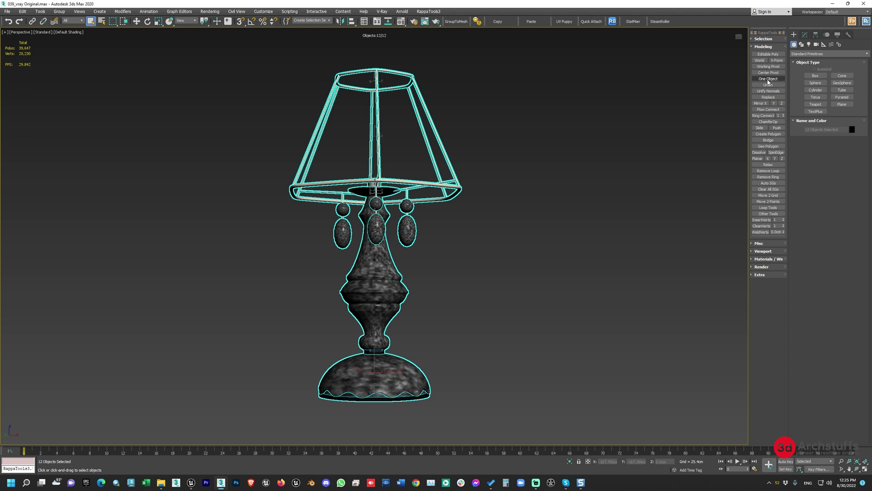
left_click(249, 61)
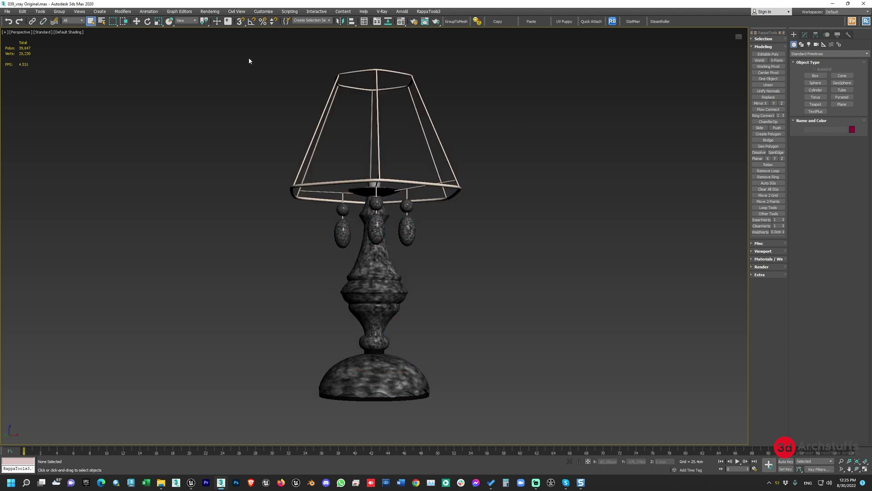
left_click_drag(399, 321, 538, 404)
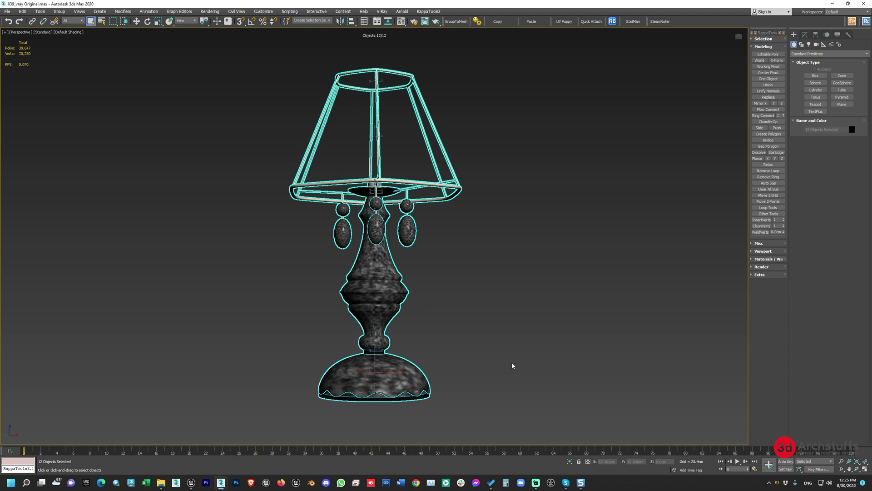
left_click(771, 84)
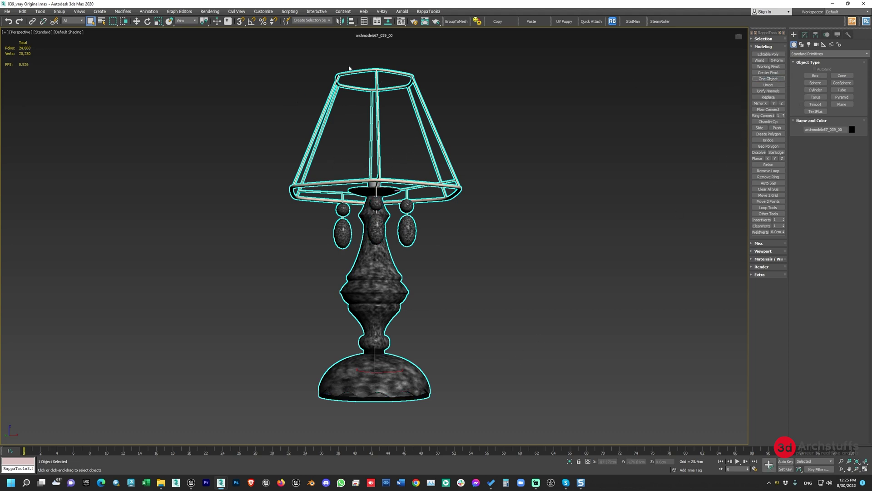
Move the combined lamp's pivot to the bottom centre of its base, checking the model from several angles.
left_click(516, 151)
left_click(376, 254)
mouse_move(473, 254)
middle_mouse_down("alt")
mouse_move(440, 247)
mouse_move(444, 265)
mouse_move(471, 254)
middle_mouse_up("alt")
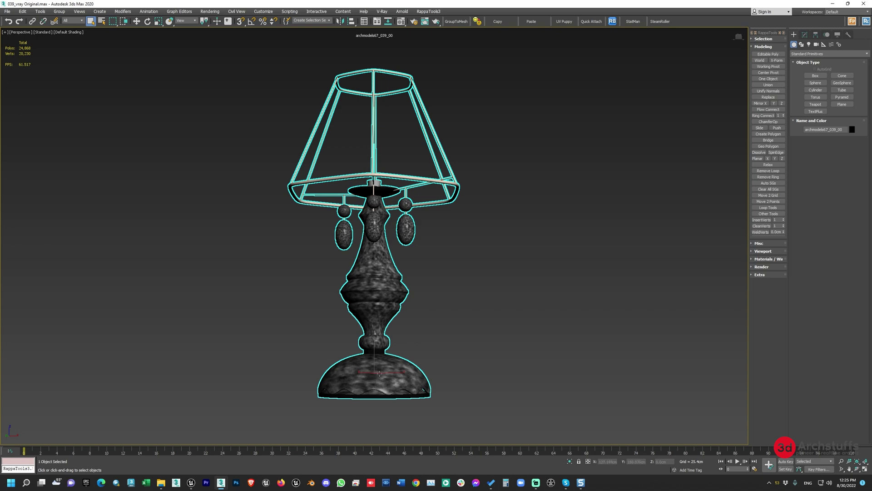
middle_click_drag(441, 369, 413, 347, "alt")
middle_click_drag(476, 331, 373, 346, "alt")
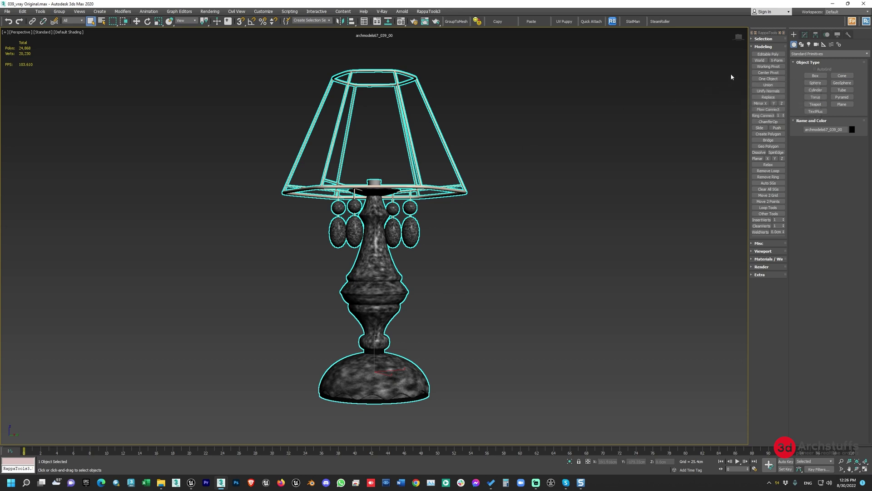
left_click(768, 73)
key("ctrl+z")
mouse_move(438, 326)
middle_mouse_down()
mouse_move(435, 353)
mouse_move(453, 334)
middle_mouse_up()
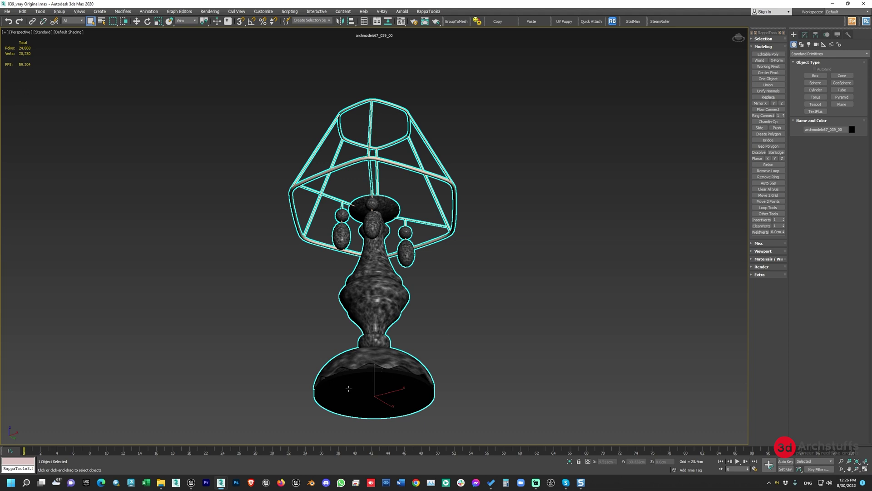
Bring back the shade fabric and light bulb, and set the pivots of all three objects to their bottom centres.
left_click(492, 328)
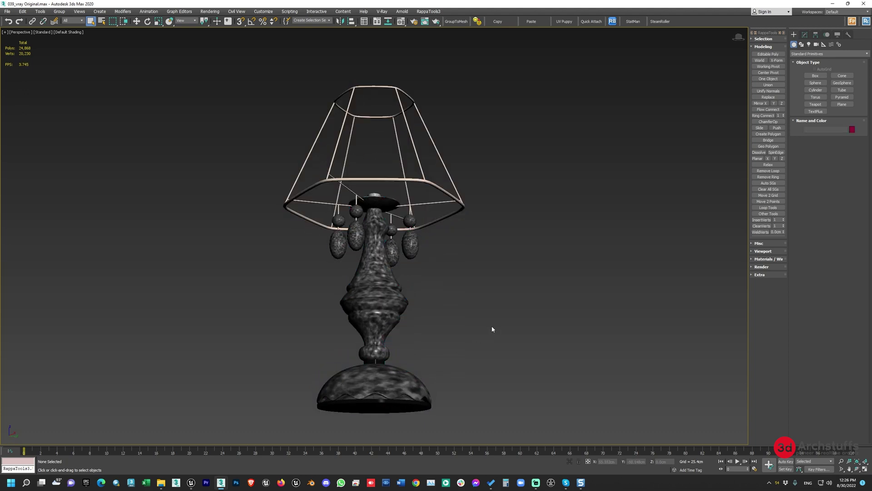
key("ctrl+a")
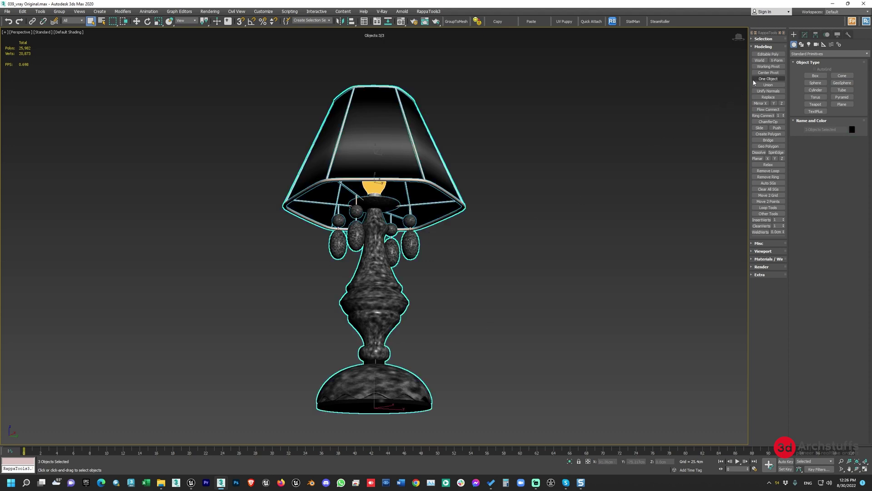
left_click(768, 72)
middle_click_drag(377, 388, 373, 284, "alt")
Remove the lamp body, shade fabric and light bulb one at a time, and undo the three removals.
left_click(373, 284)
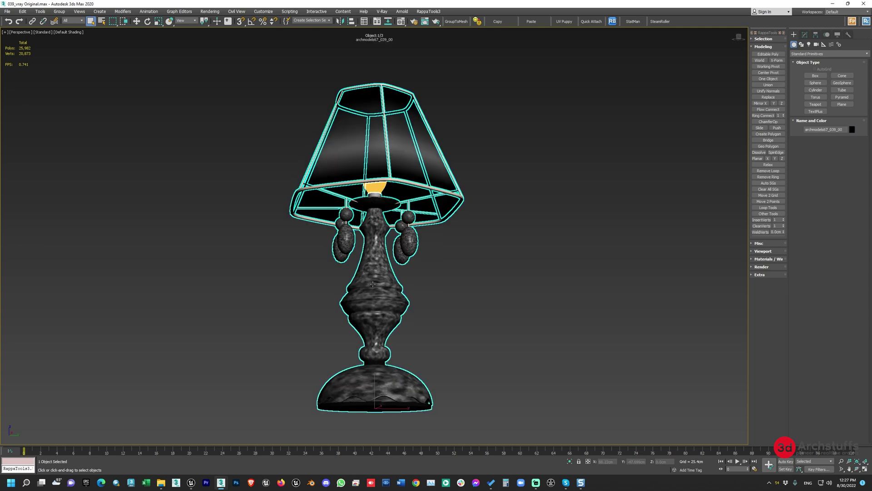
middle_click_drag(458, 270, 436, 269, "alt")
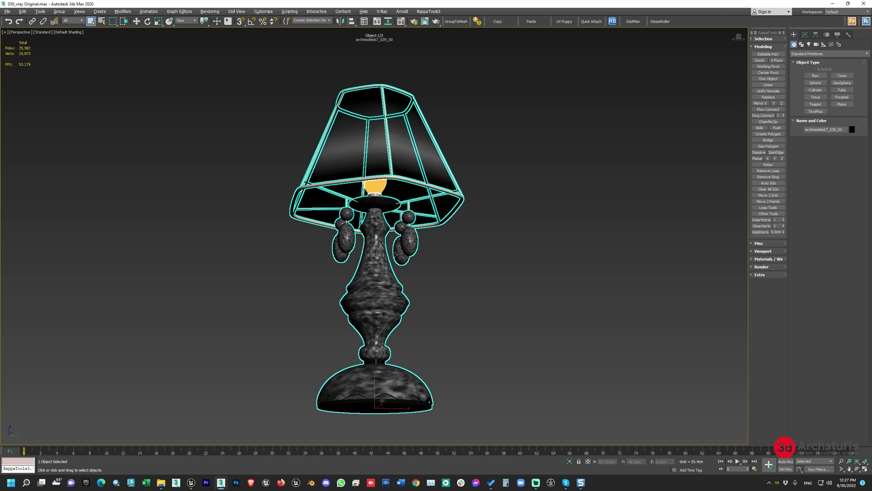
middle_click_drag(364, 247, 413, 258, "alt")
key("alt+q")
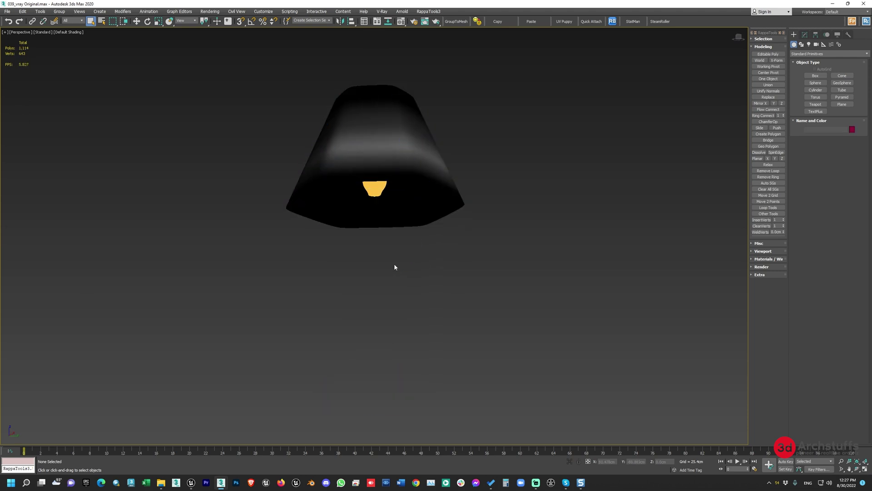
left_click(375, 154)
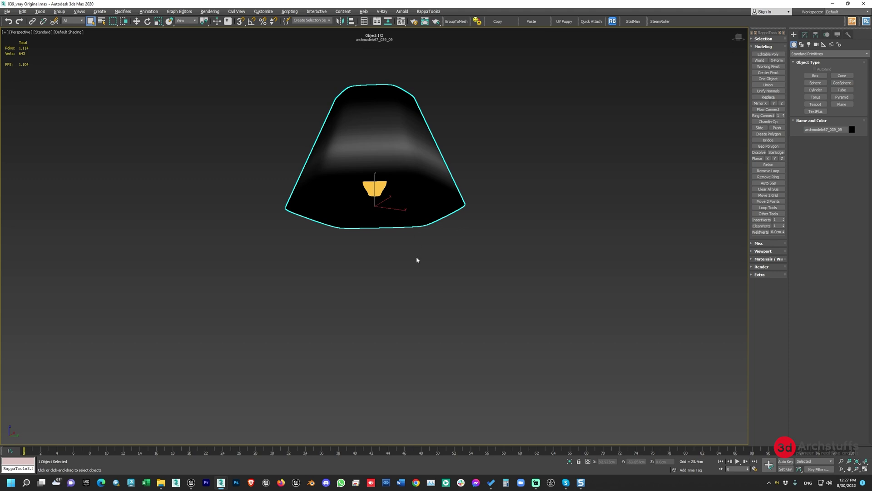
middle_click_drag(416, 259, 427, 252, "alt")
key("Delete")
left_click(382, 172)
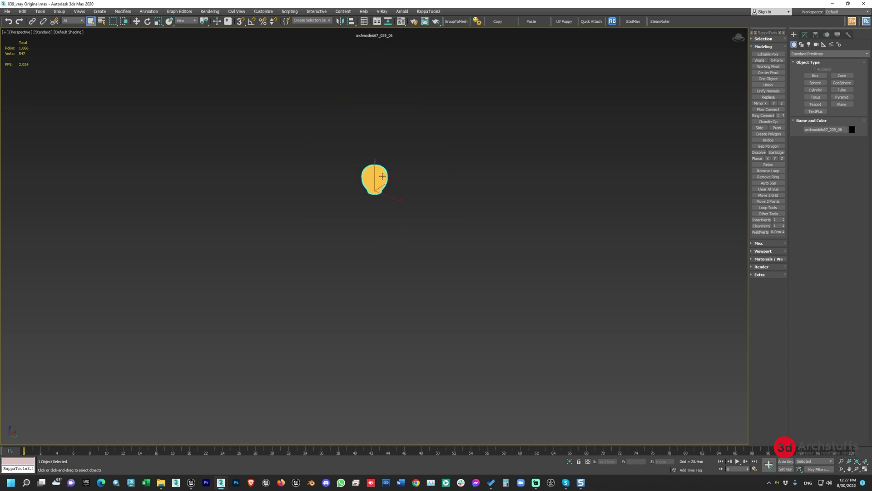
key("Delete")
key("ctrl+z")
key("ctrl+z")
key("ctrl+z")
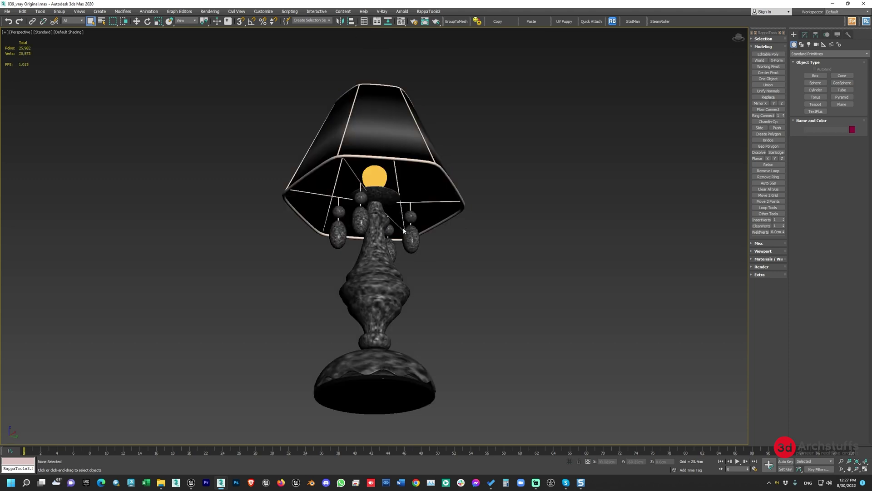
Check the selection of all three objects, and isolate the combined lamp body to examine it from different angles.
key("ctrl+a")
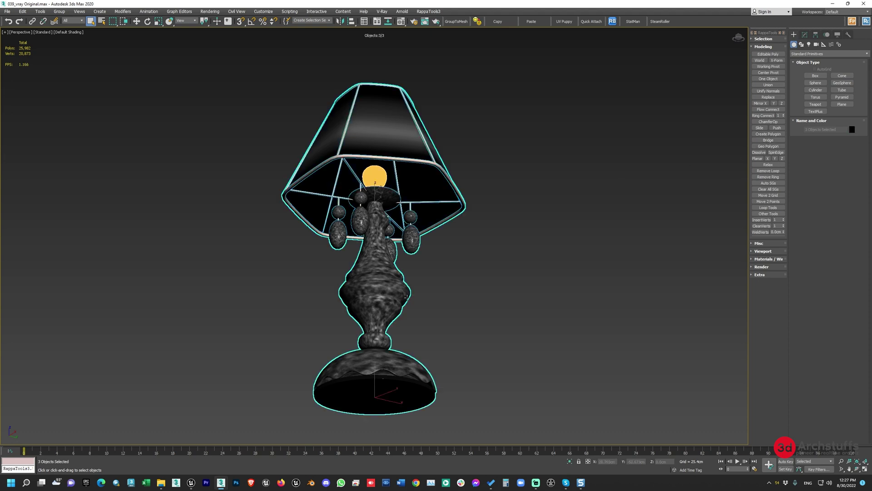
middle_click_drag(492, 280, 461, 282, "alt")
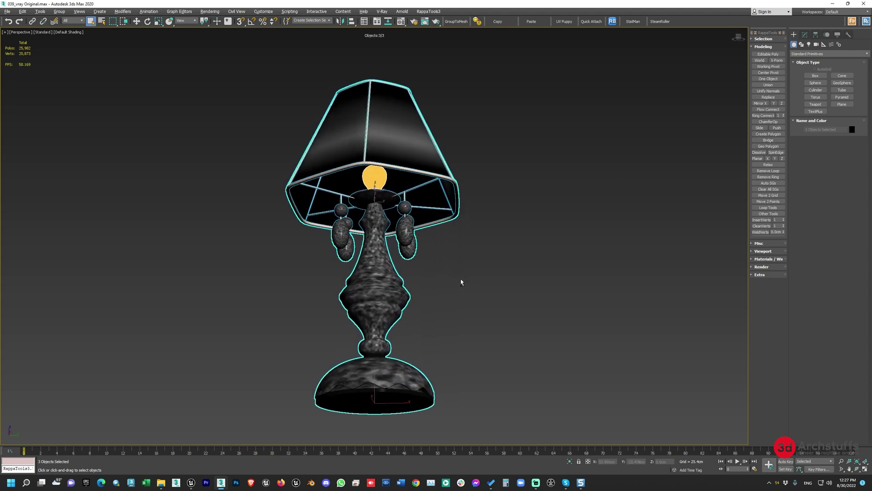
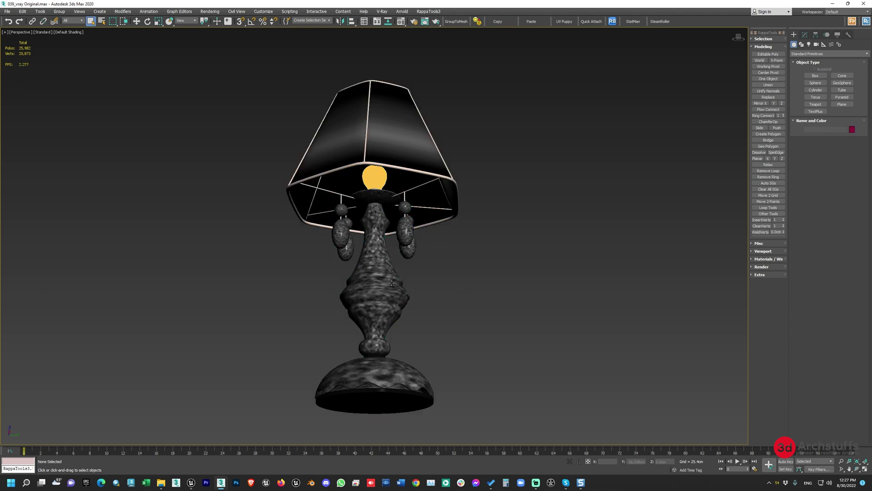
left_click(363, 207)
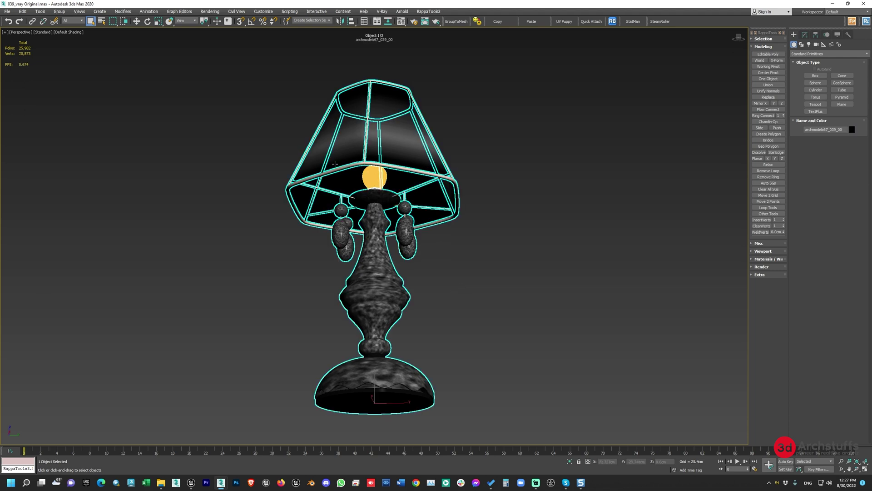
left_click(406, 300)
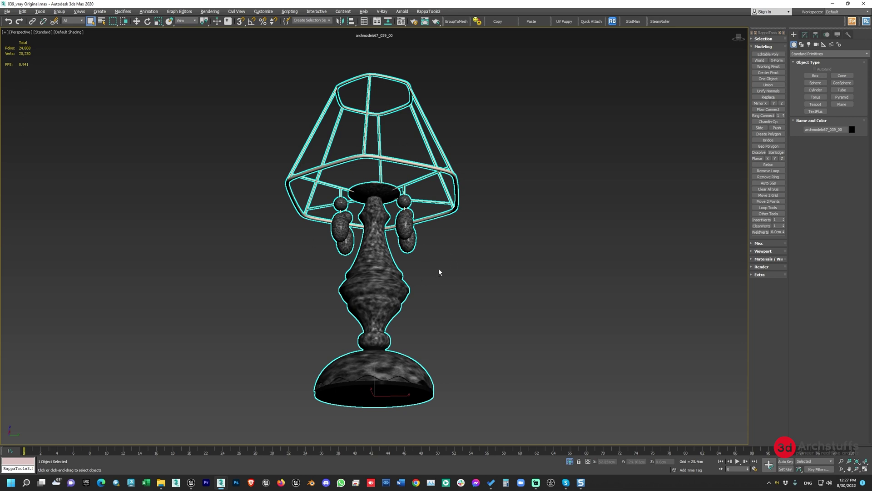
mouse_move(438, 273)
middle_mouse_down("alt")
mouse_move(467, 278)
mouse_move(448, 276)
middle_mouse_up("alt")
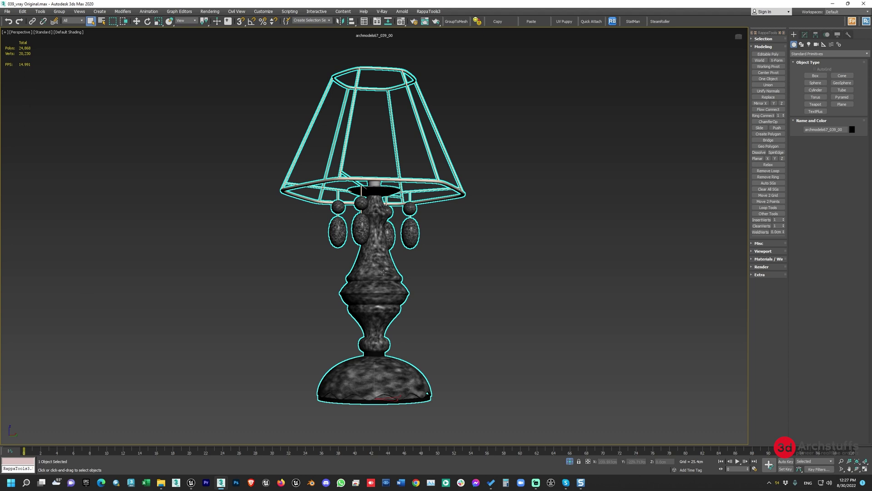
mouse_move(459, 250)
middle_mouse_down("alt")
mouse_move(473, 257)
mouse_move(457, 263)
middle_mouse_up("alt")
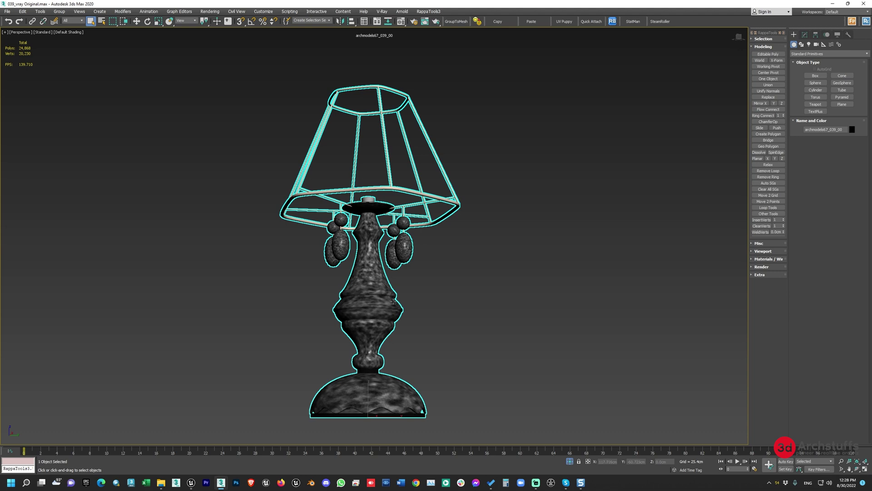
Show the full lamp again and check the light bulb and shade fabric as separate objects, clearing the selection.
left_click(438, 297)
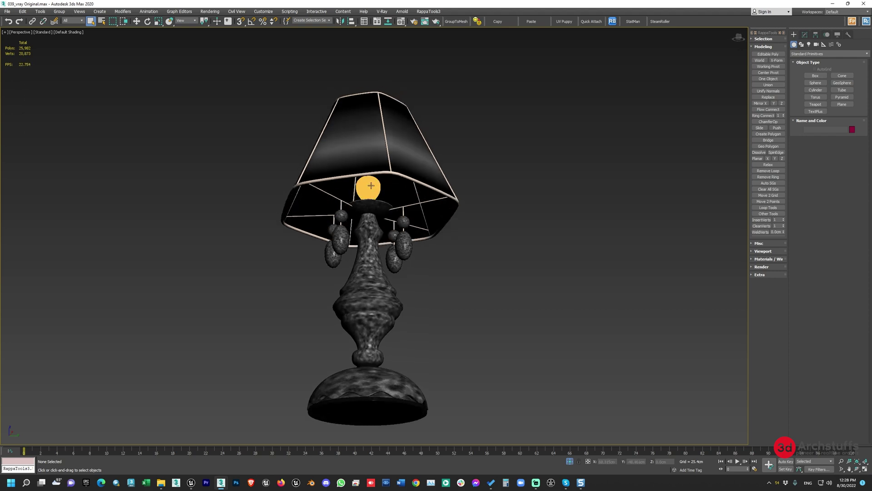
left_click(371, 185)
middle_click_drag(371, 185, 404, 138, "alt")
left_click(362, 169)
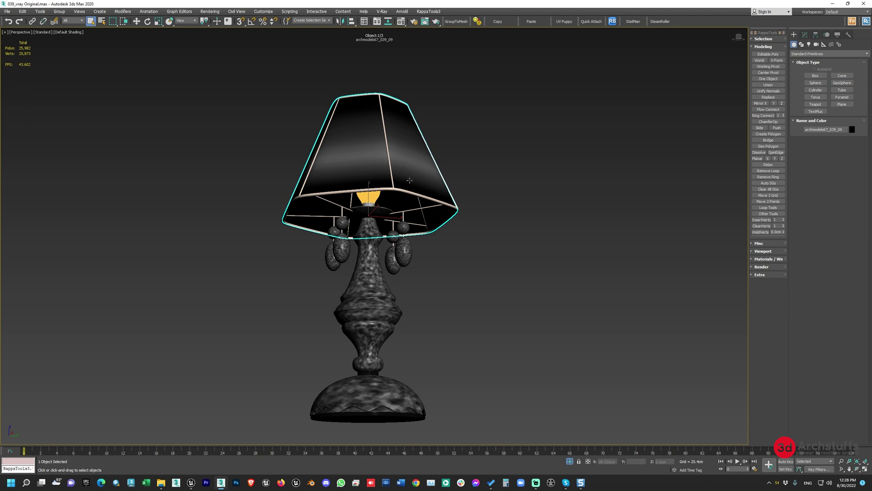
mouse_move(415, 178)
middle_mouse_down("alt")
mouse_move(425, 170)
mouse_move(416, 184)
mouse_move(424, 184)
middle_mouse_up("alt")
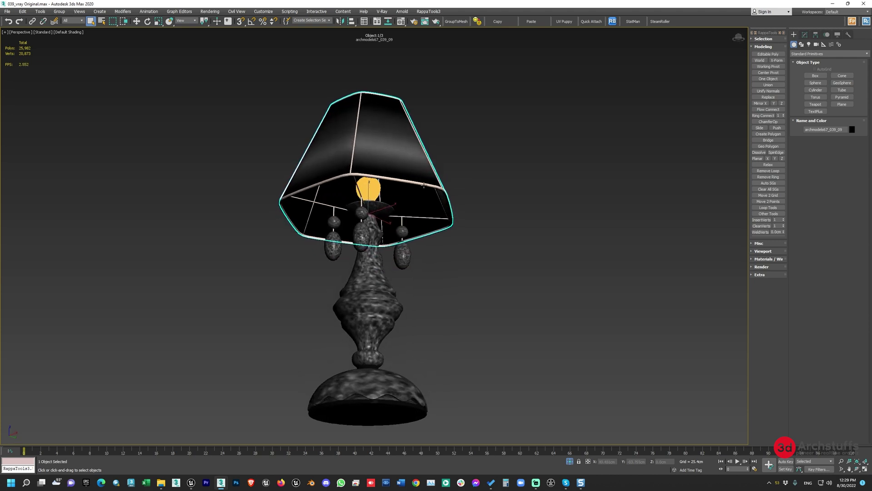
left_click(510, 233)
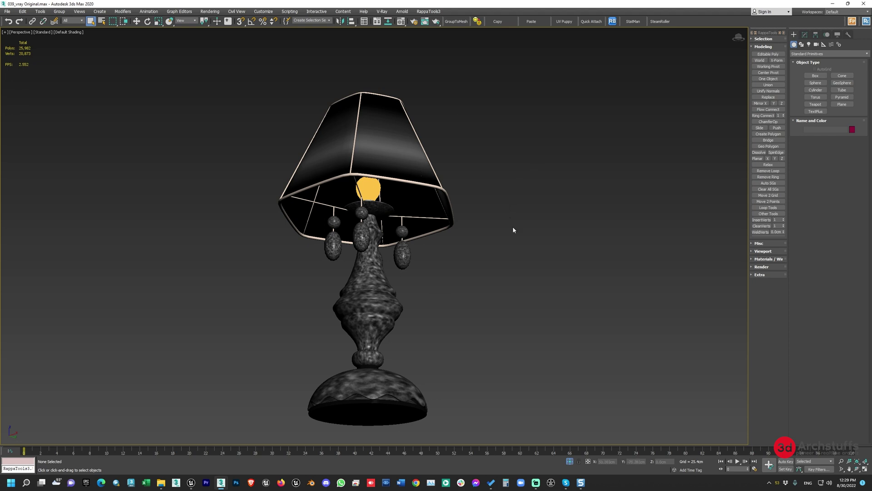
Select the lampshade fabric and examine its inner and outer surfaces up close from above and from the side.
left_click(412, 160)
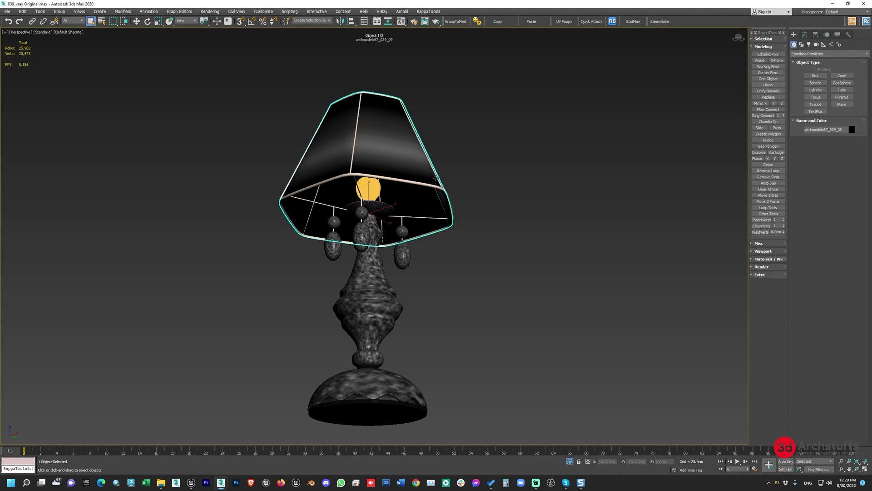
middle_click_drag(435, 178, 414, 206, "alt")
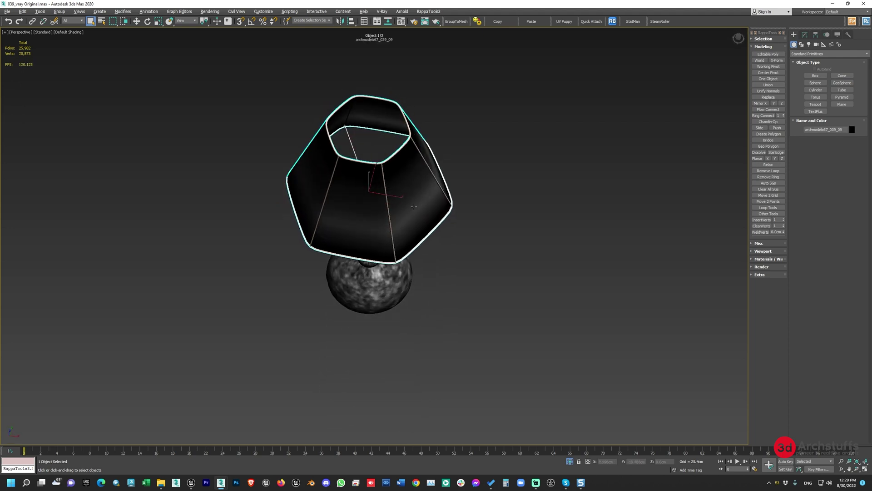
scroll(389, 145, "up", 6)
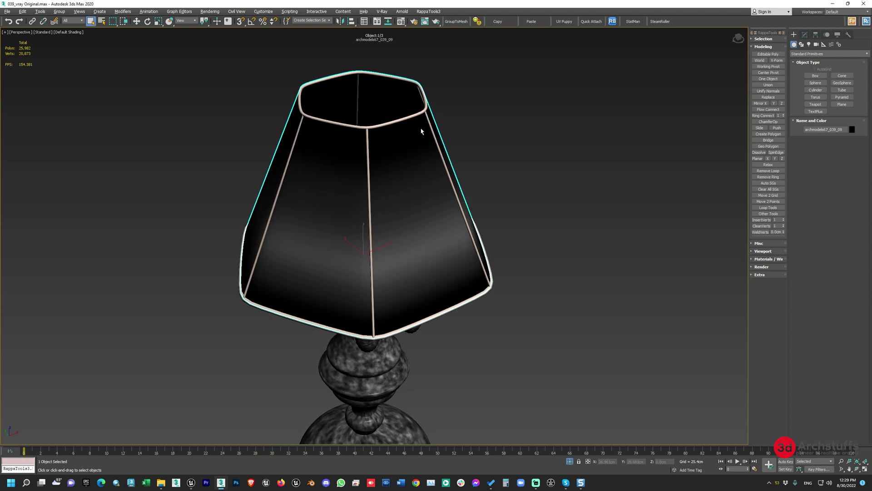
middle_click_drag(421, 131, 392, 137, "alt")
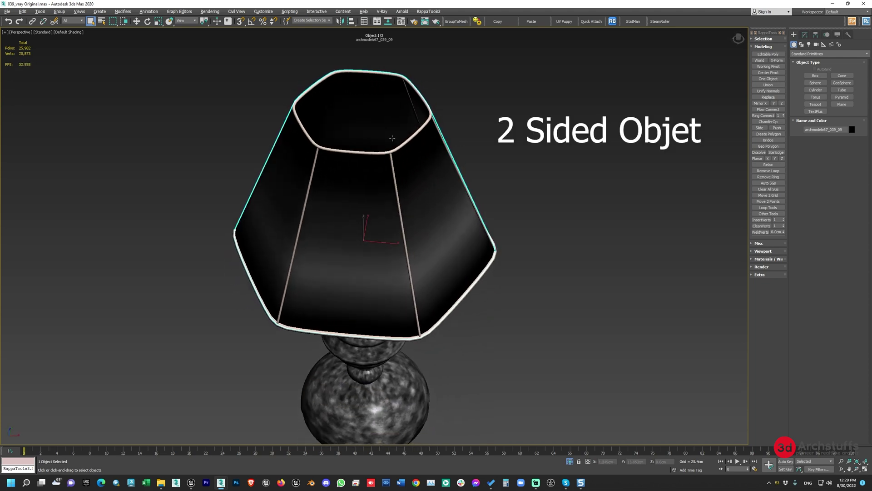
middle_click_drag(455, 169, 483, 148, "alt")
middle_click_drag(502, 178, 521, 206, "alt")
left_click(521, 206)
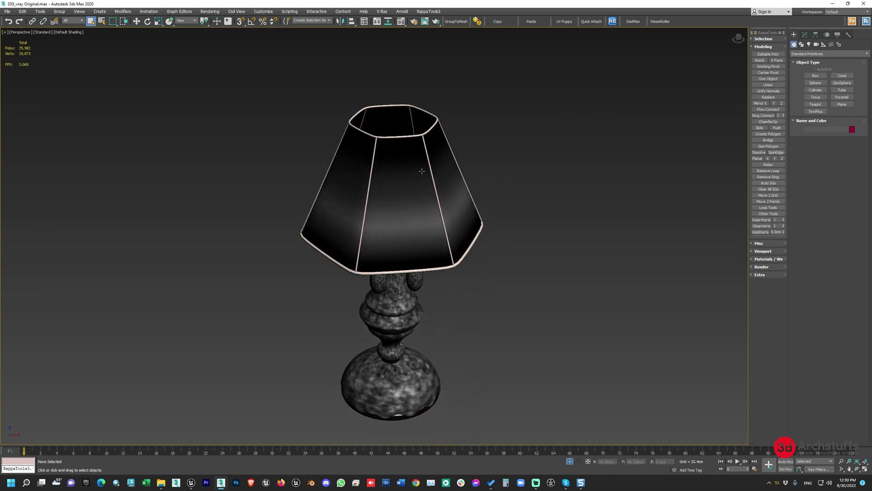
left_click(399, 205)
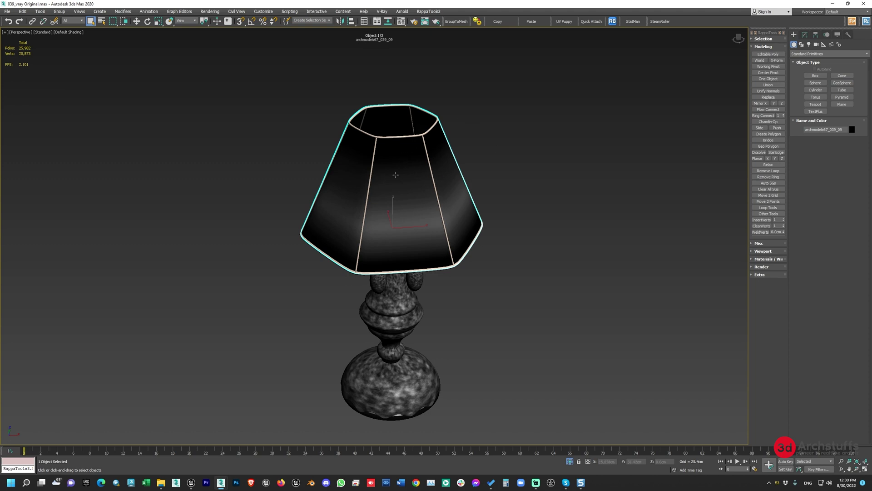
mouse_move(492, 175)
middle_mouse_down("alt")
mouse_move(495, 187)
mouse_move(477, 120)
mouse_move(476, 187)
mouse_move(491, 163)
mouse_move(497, 184)
middle_mouse_up("alt")
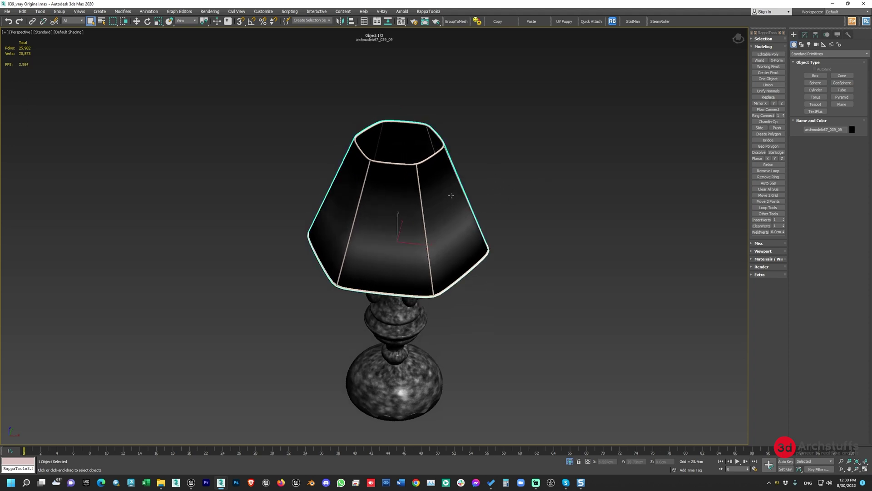
middle_click_drag(439, 230, 494, 206, "alt")
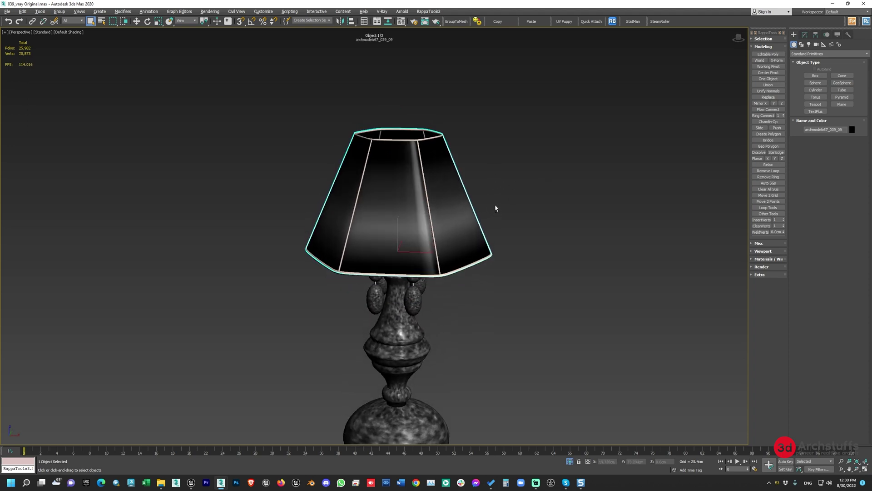
Add a Shell modifier to the lampshade fabric and set its outer amount to 0.01 cm.
left_click(806, 35)
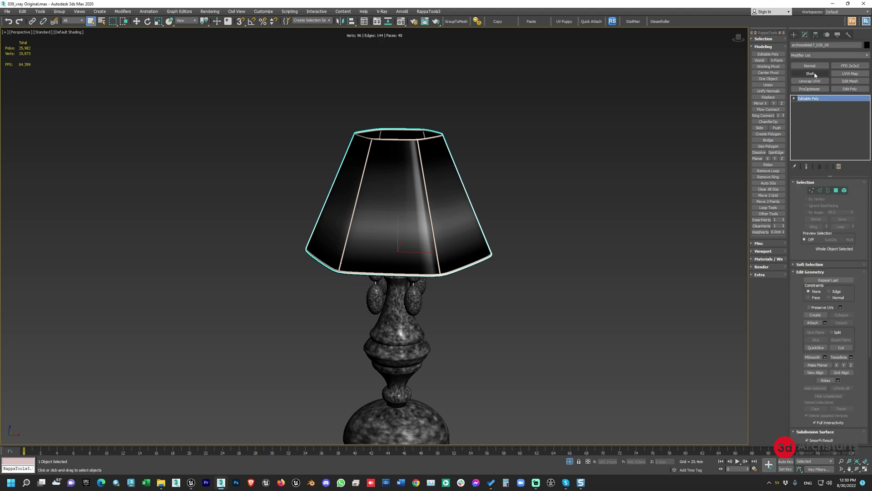
left_click(810, 74)
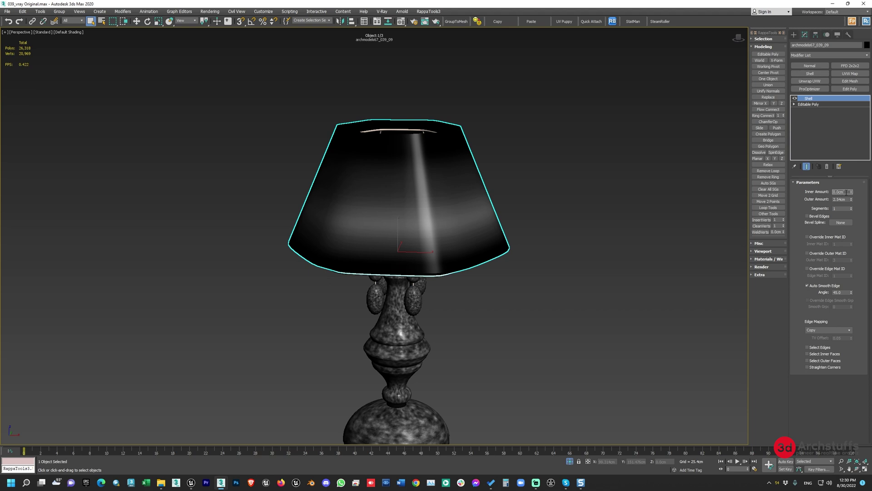
left_click_drag(846, 192, 812, 205)
type("0.1")
key("Return")
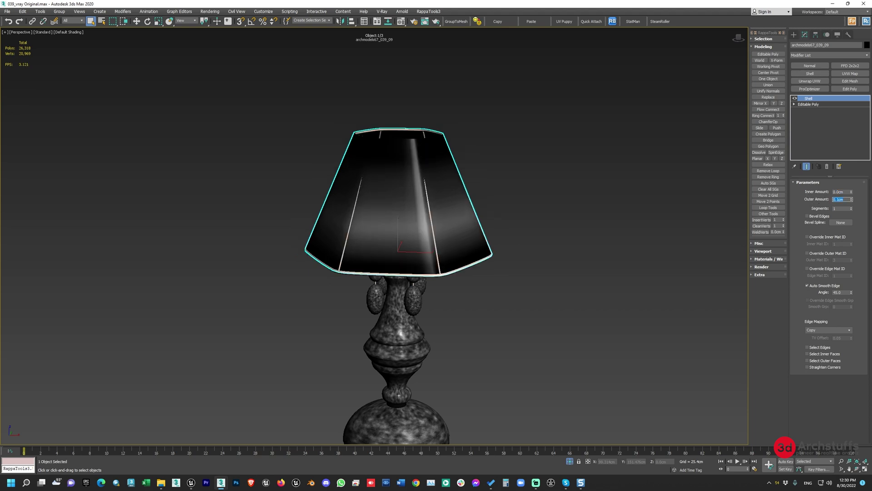
type("0.01")
key("Return")
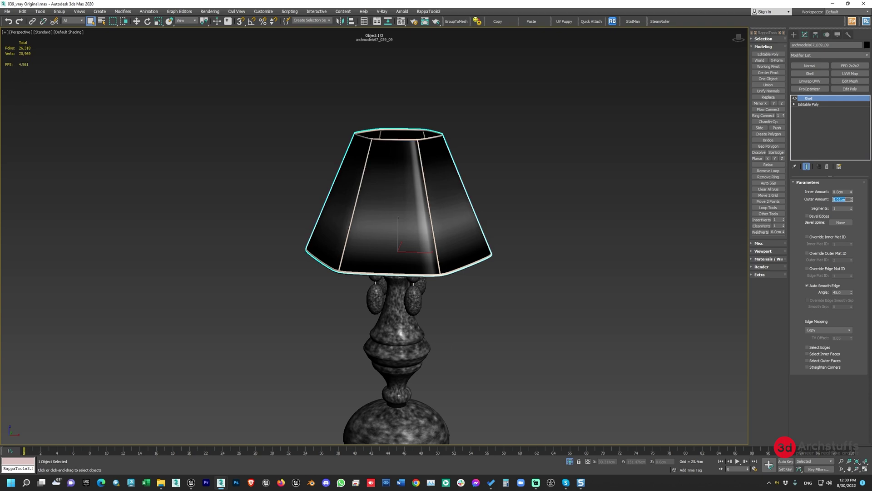
Isolate the lampshade fabric, show its mesh edges, and examine the shell thickness along its rims and inner surfaces.
middle_click_drag(566, 251, 454, 214, "alt")
key("alt+q")
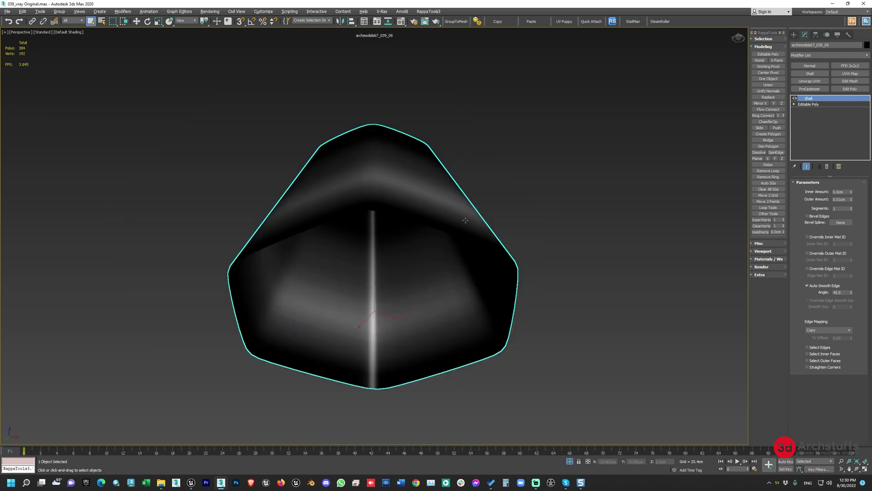
scroll(448, 225, "up", 3)
key("F4")
scroll(447, 227, "up", 8)
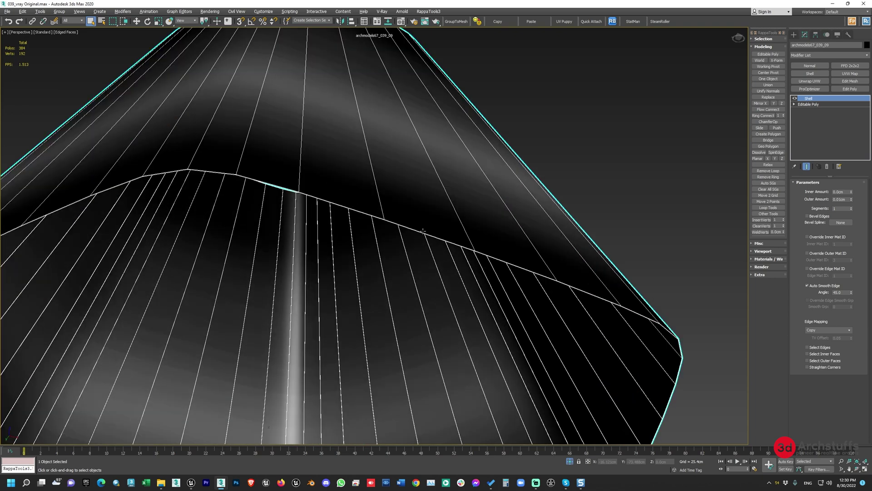
middle_click_drag(471, 217, 496, 208, "alt")
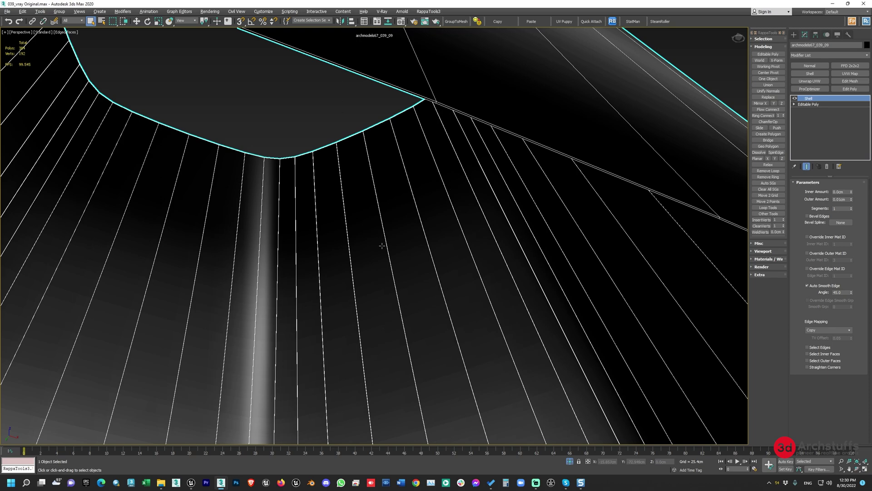
key("z")
middle_click_drag(349, 242, 427, 247, "alt")
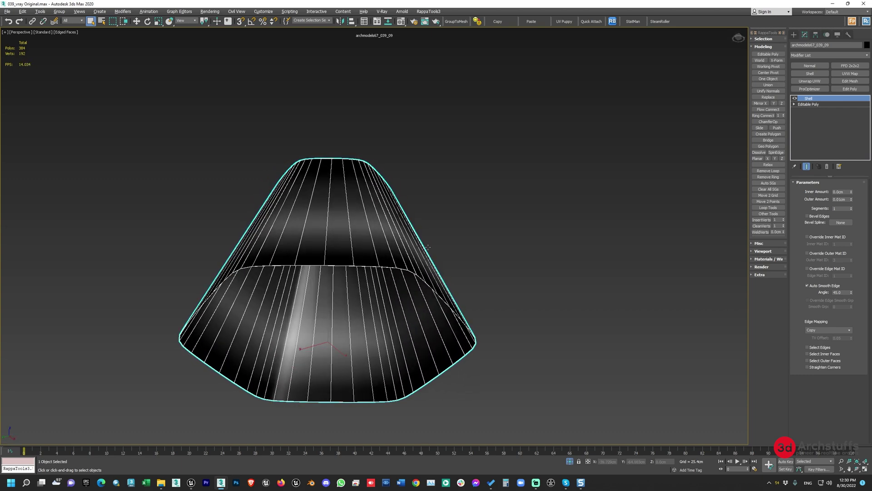
Show the whole lamp again, reselect the lampshade fabric and examine it together with the body and bulb.
key("alt+q")
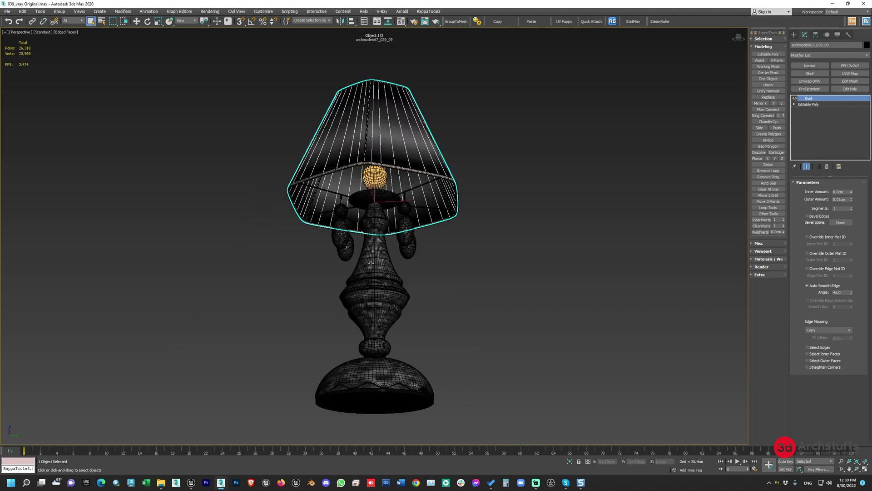
left_click(469, 161)
left_click(387, 141)
middle_click_drag(488, 166, 478, 186, "alt")
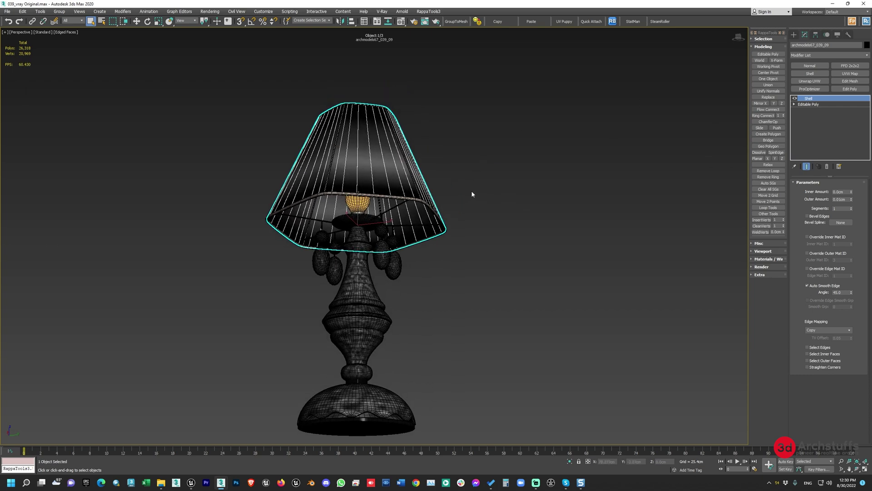
middle_click_drag(472, 194, 510, 189, "alt")
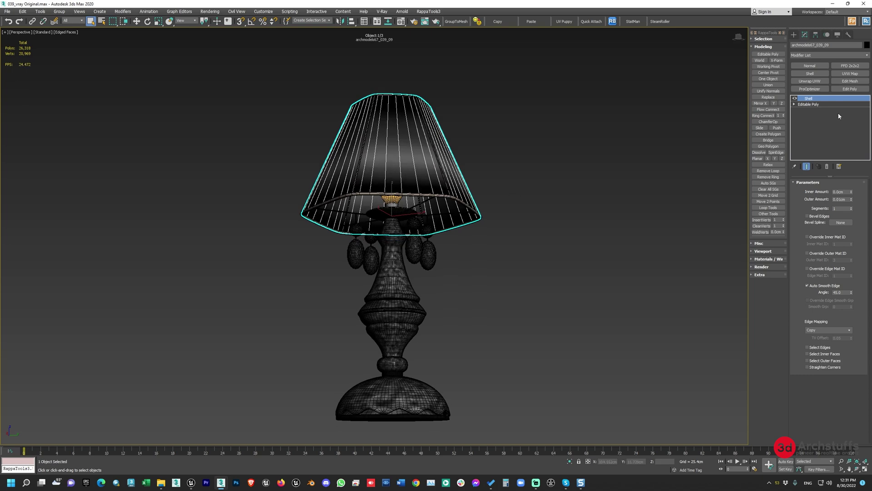
Select all three lamp objects and start an export of only the selection.
key("ctrl+a")
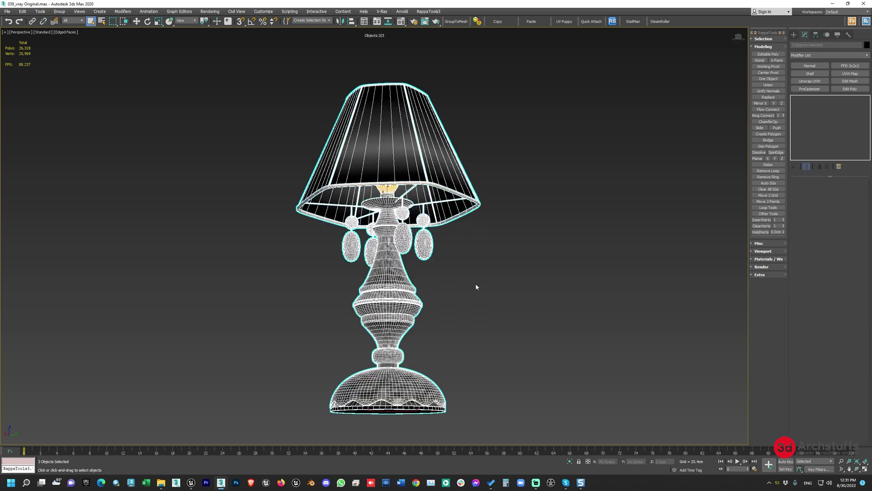
middle_click_drag(473, 281, 478, 273, "alt")
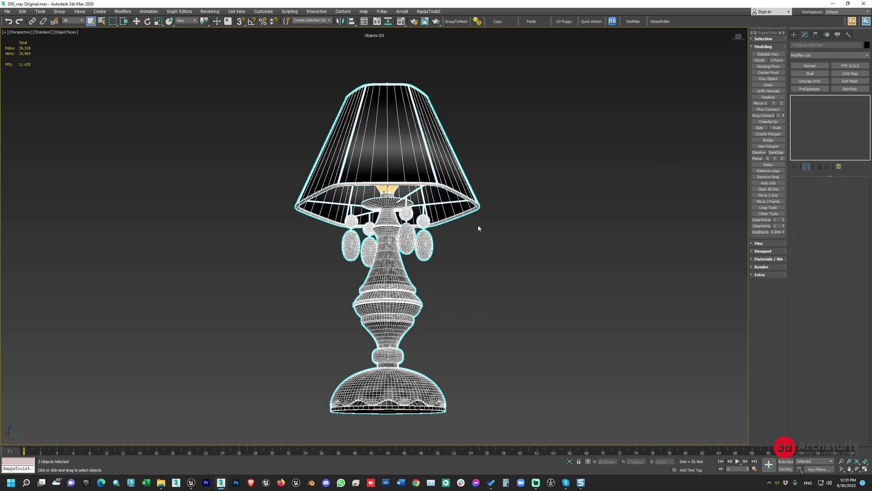
left_click(7, 12)
mouse_move(45, 113)
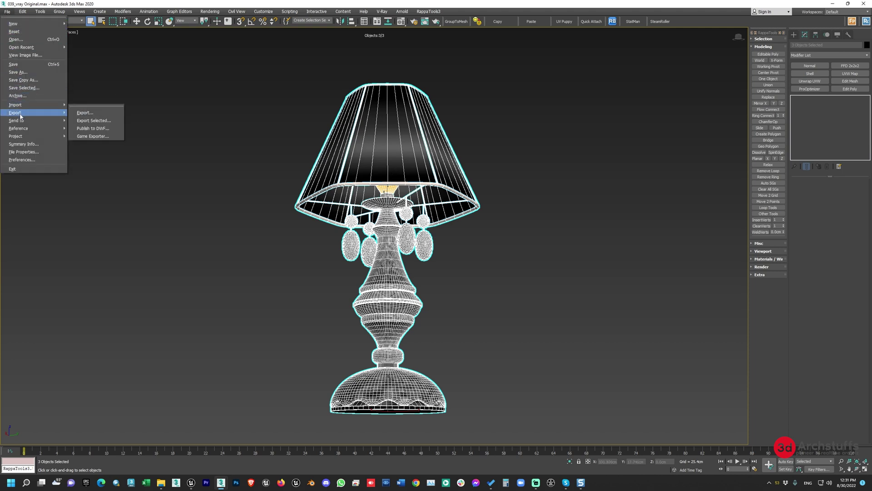
left_click(86, 120)
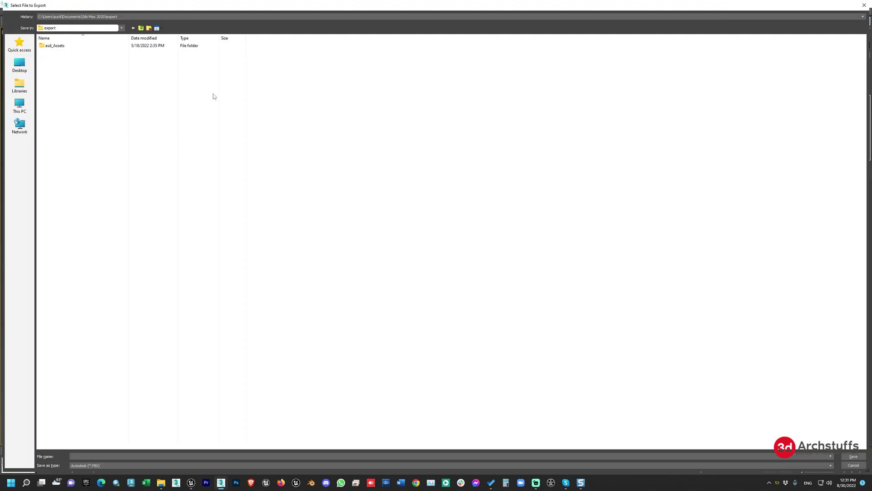
Create a folder named Table_lamp on the Desktop and open it as the export destination.
left_click(19, 64)
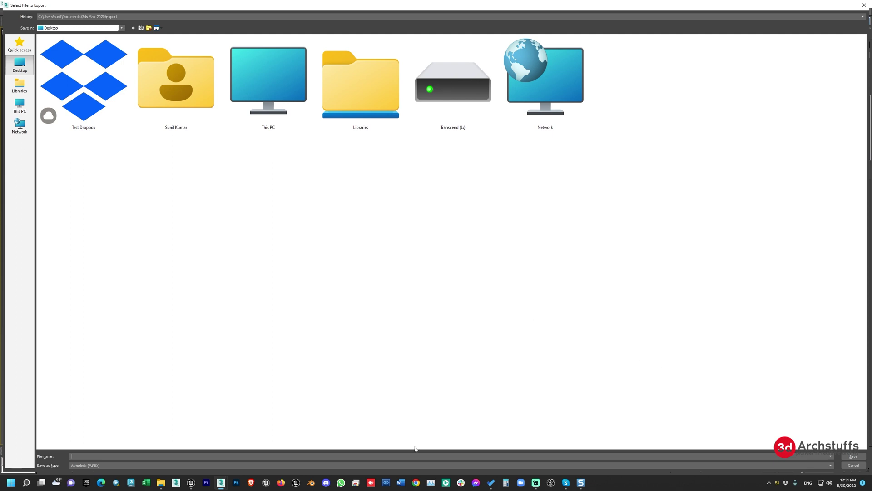
right_click(273, 319)
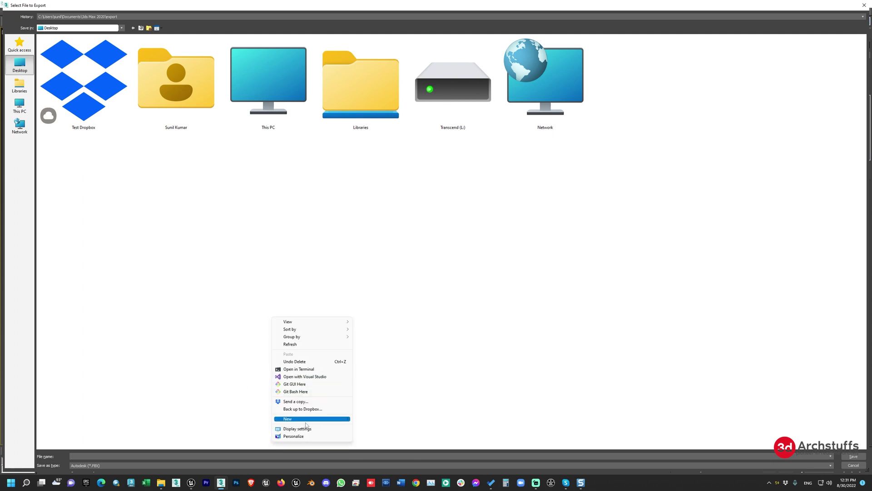
mouse_move(299, 416)
left_click(368, 311)
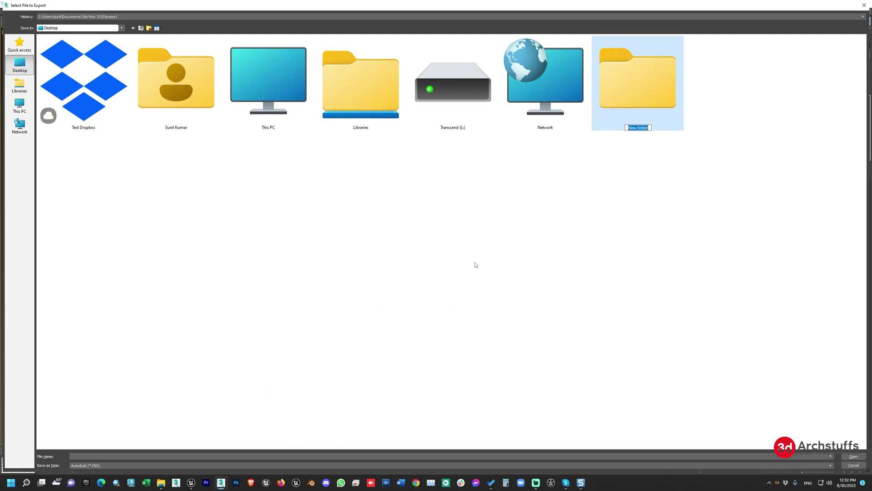
type("Table_lamp")
key("Return")
key("Return")
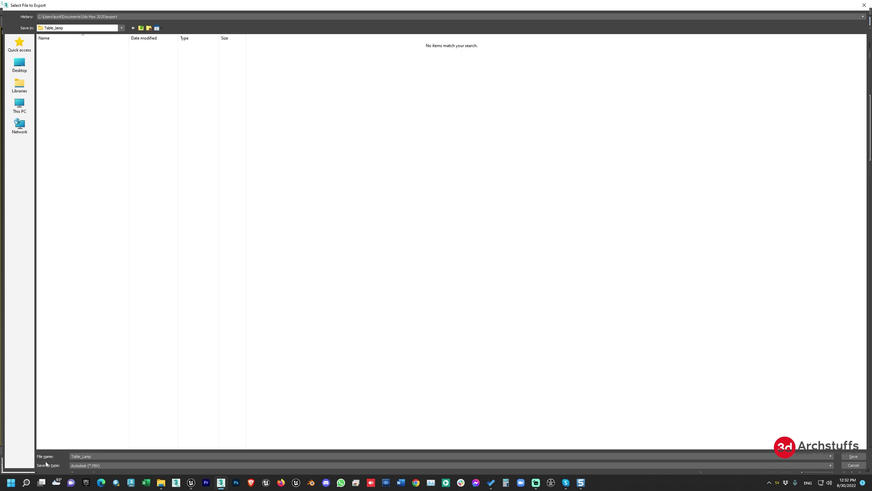
Export the selected objects as an Unreal Datasmith file named Table_Lamp, dismiss the output warnings and clear the selection.
left_click(101, 466)
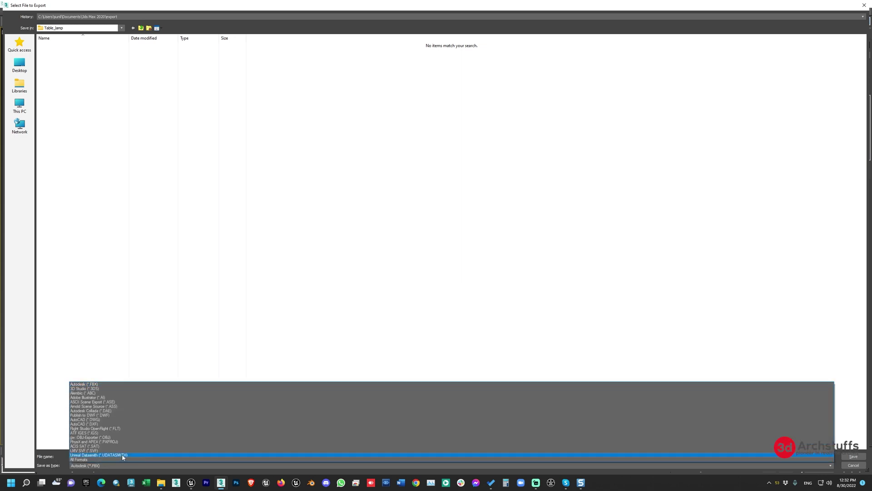
left_click(123, 455)
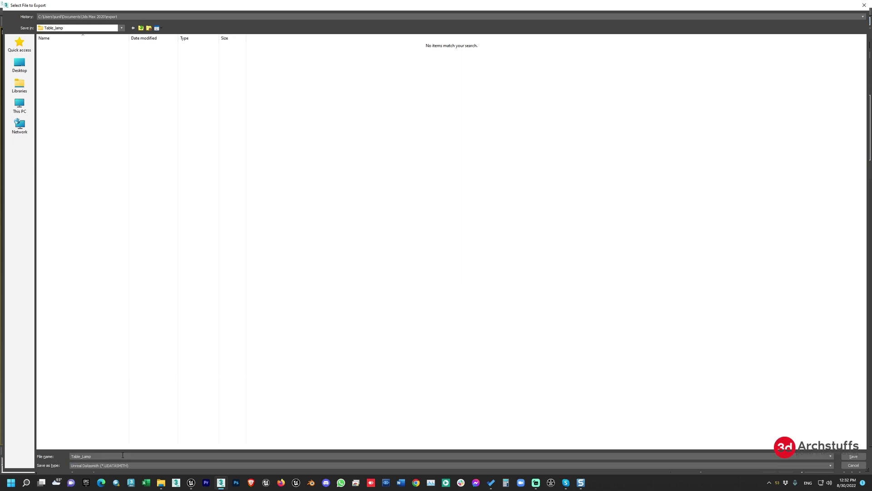
left_click(852, 456)
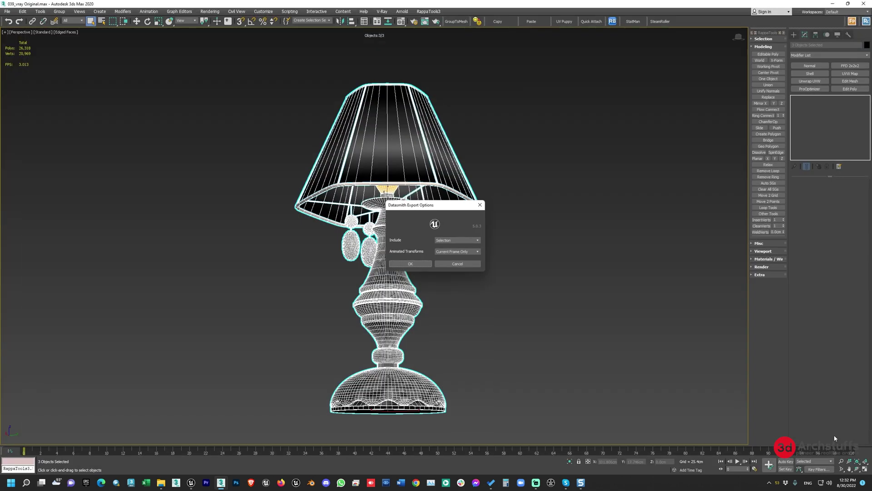
left_click(420, 265)
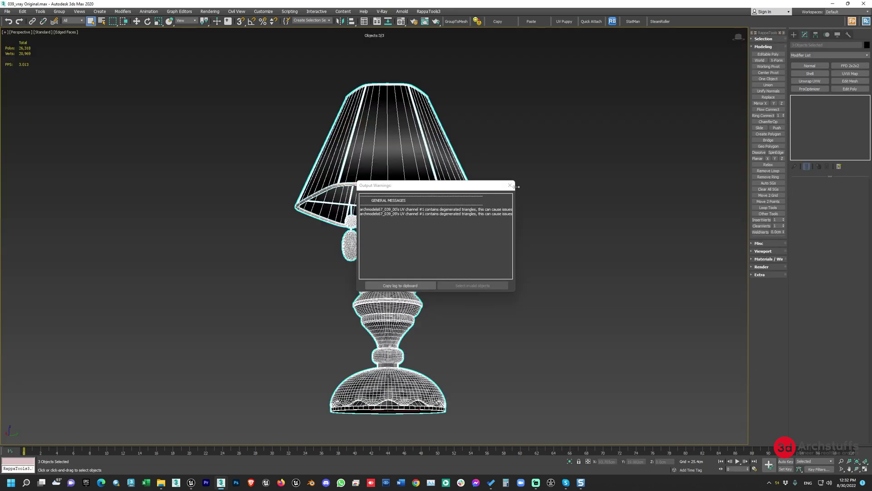
left_click(510, 185)
left_click(543, 289)
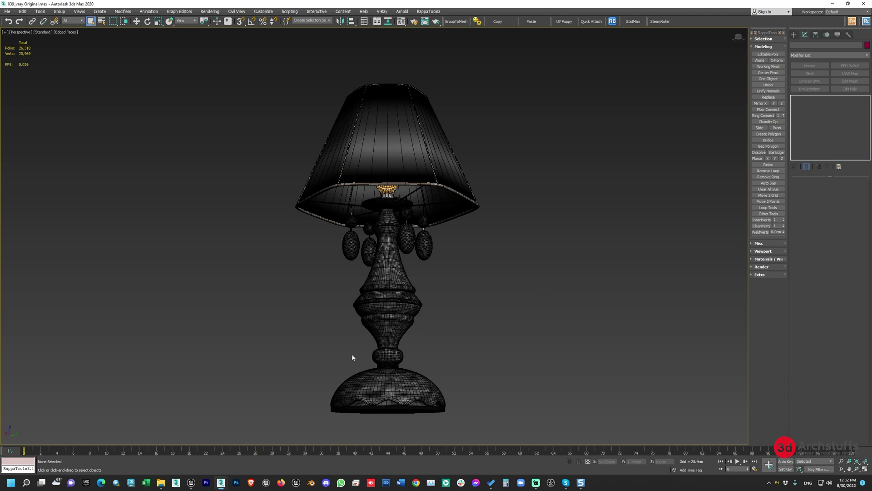
Switch to Unreal Editor, turn the view toward the open field and show the Content Browser.
left_click(191, 483)
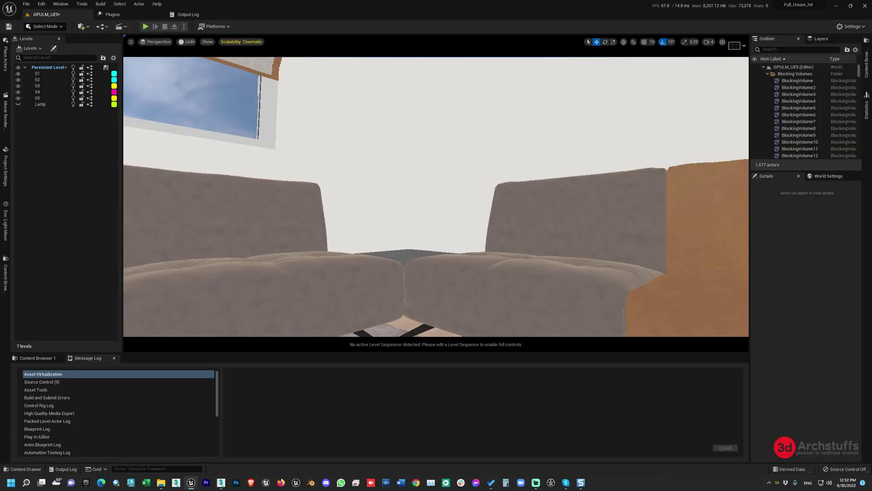
right_click_drag(373, 209, 321, 213)
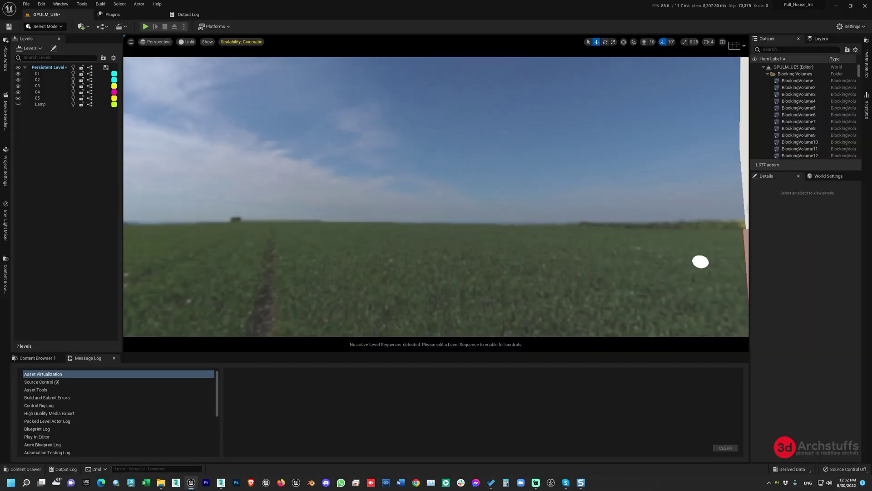
left_click(36, 358)
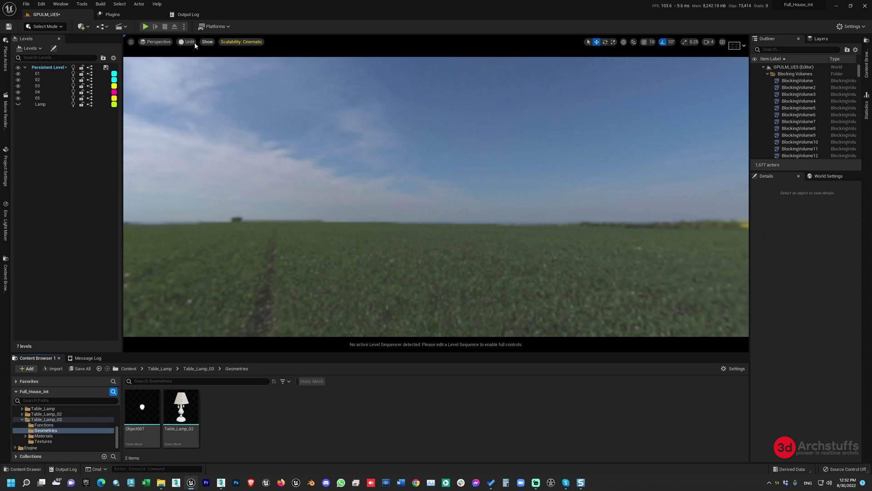
Check the Datasmith options for importing content into the level, and leave them without importing.
left_click(83, 27)
mouse_move(104, 82)
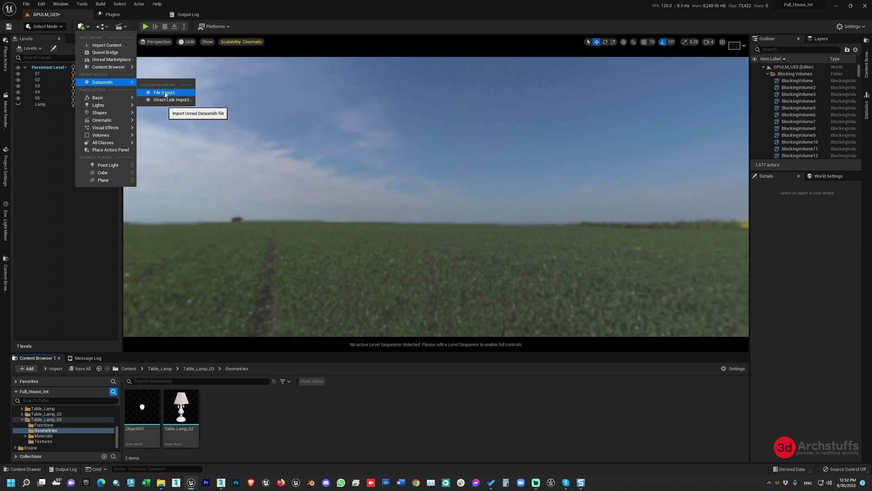
left_click(282, 415)
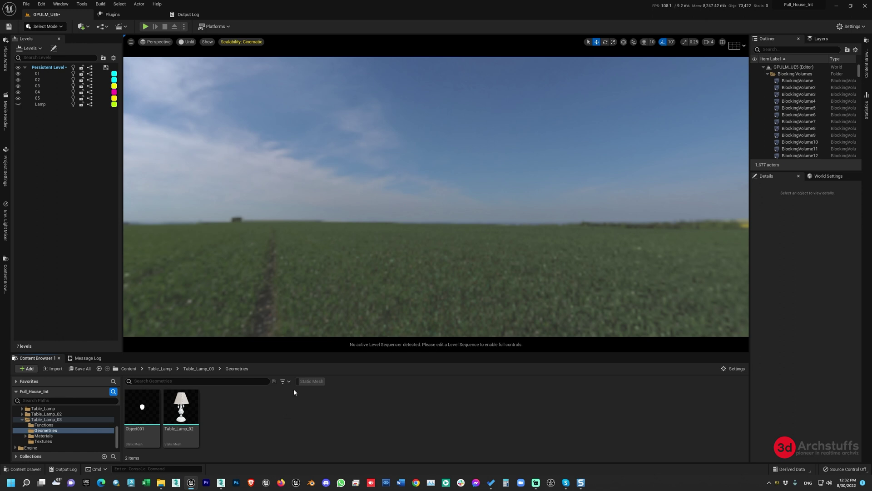
Search the built-in plugins for "datasmith" to check whether the Datasmith Importer is enabled.
left_click(111, 14)
left_click(43, 26)
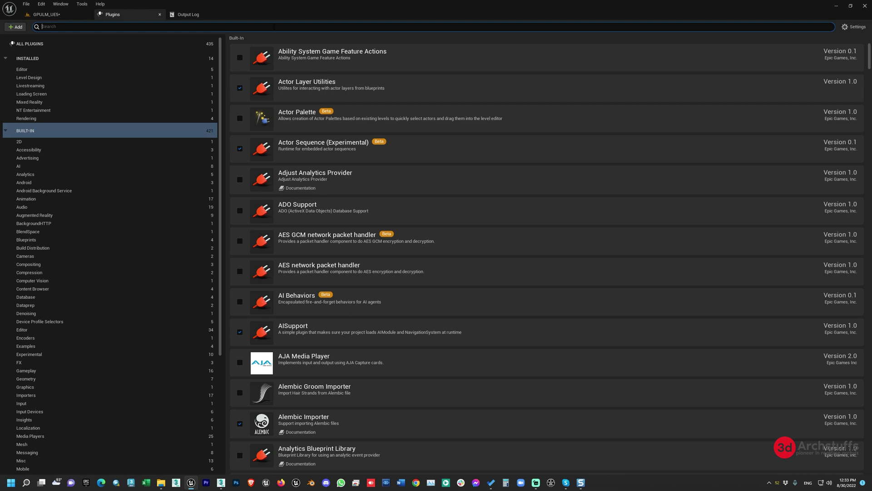
type("datas")
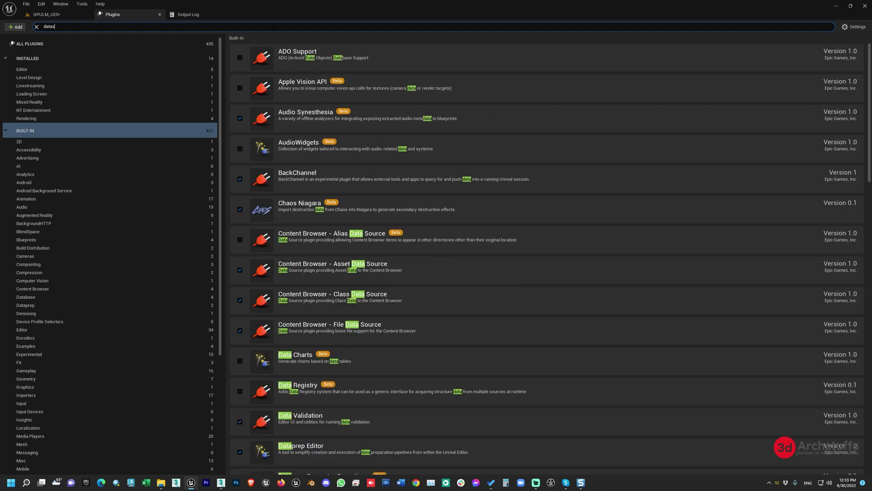
type("mith")
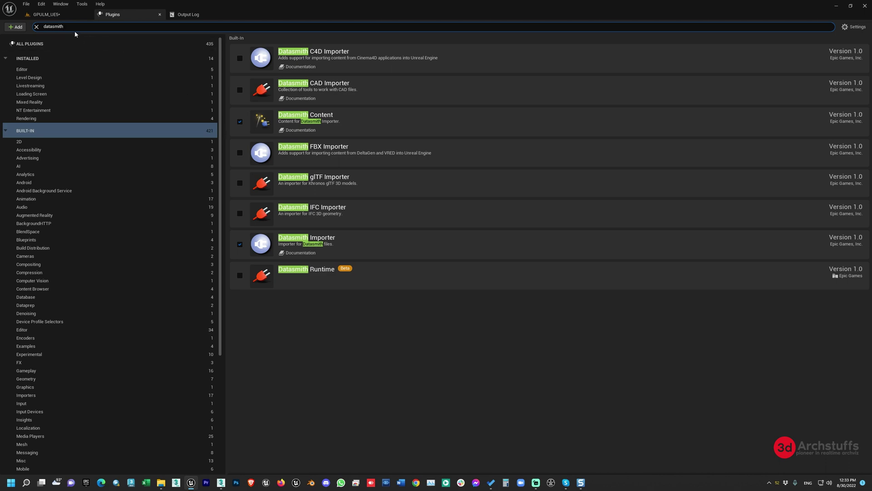
Replace the plugin search with "movi" to check the Movie Render Queue plugins.
left_click_drag(64, 27, 37, 29)
type("re")
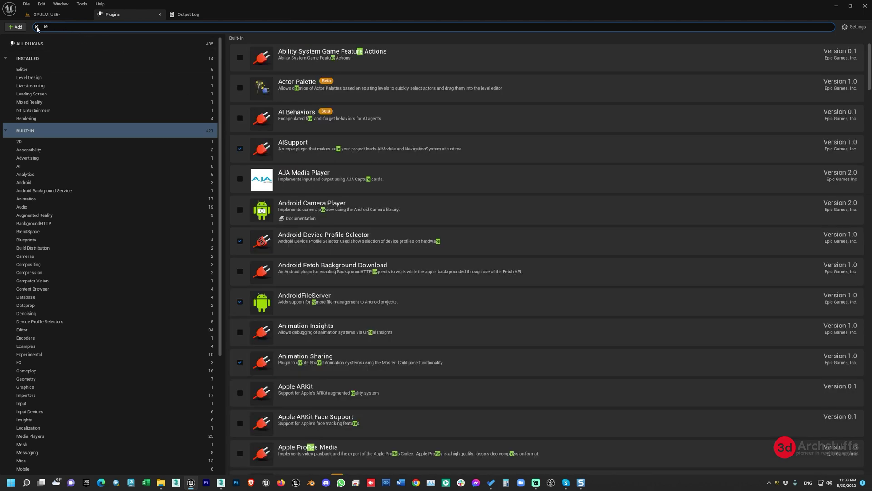
left_click(37, 28)
type("movi")
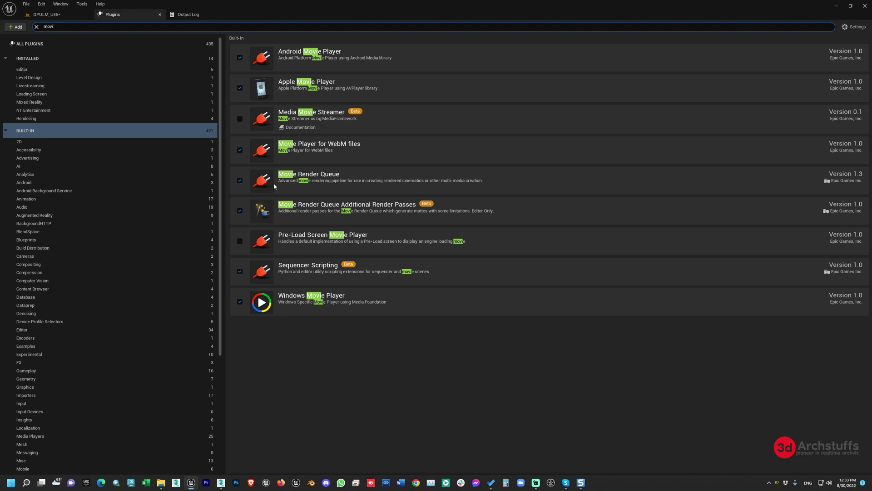
Return to the GPULM_UES level and check the Datasmith import options and the two lamp meshes in the Geometries folder.
left_click(67, 15)
left_click(83, 26)
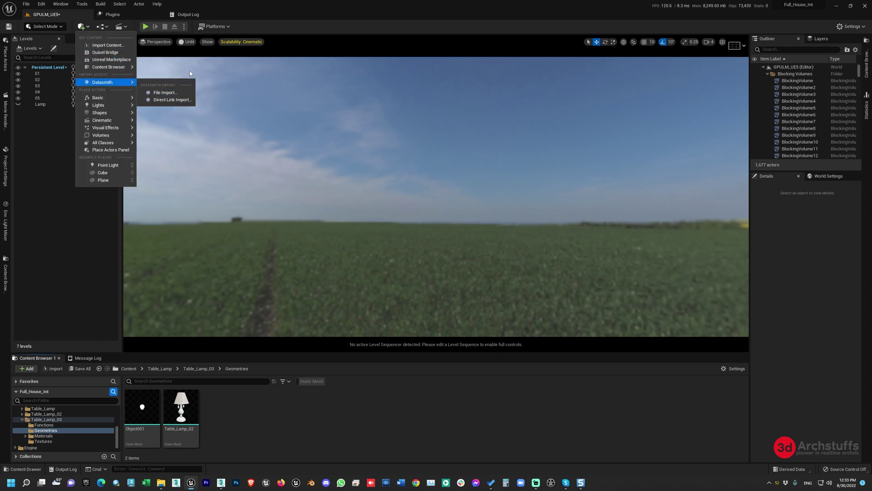
left_click(280, 207)
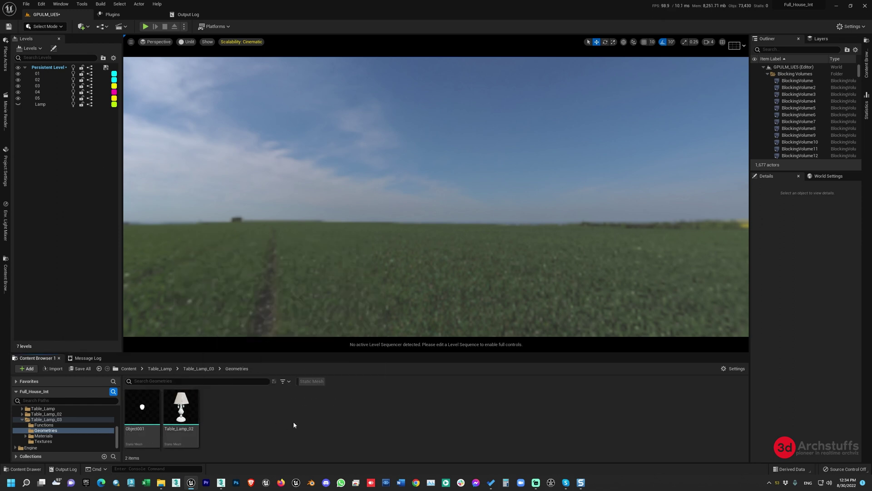
left_click(181, 412)
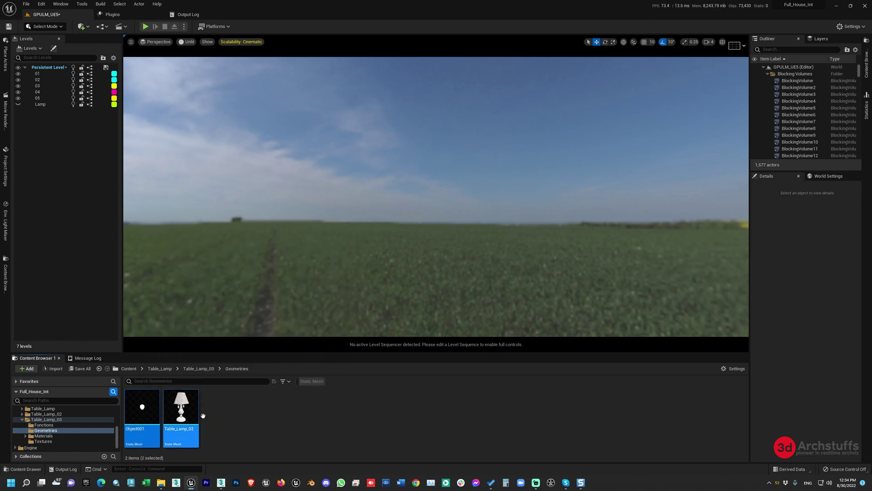
left_click(293, 406)
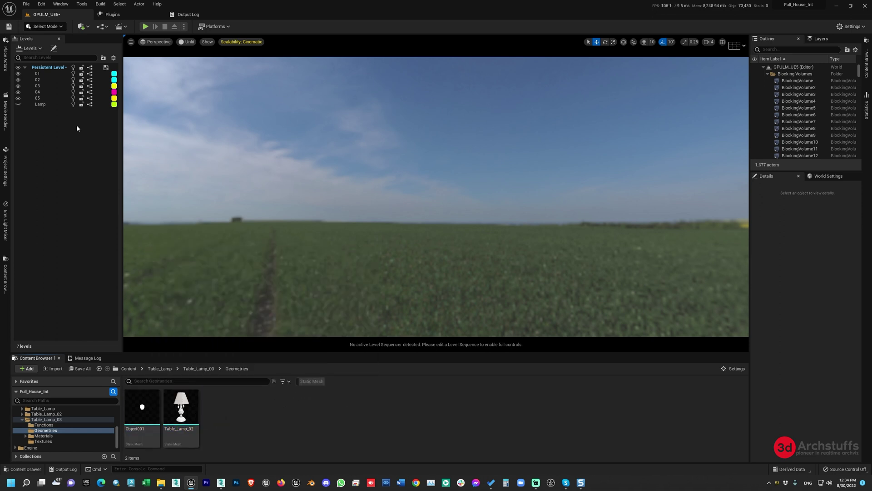
Make the Lamp level visible and frame the table lamp that stands between the sofas.
left_click(19, 104)
scroll(323, 168, "up", 3)
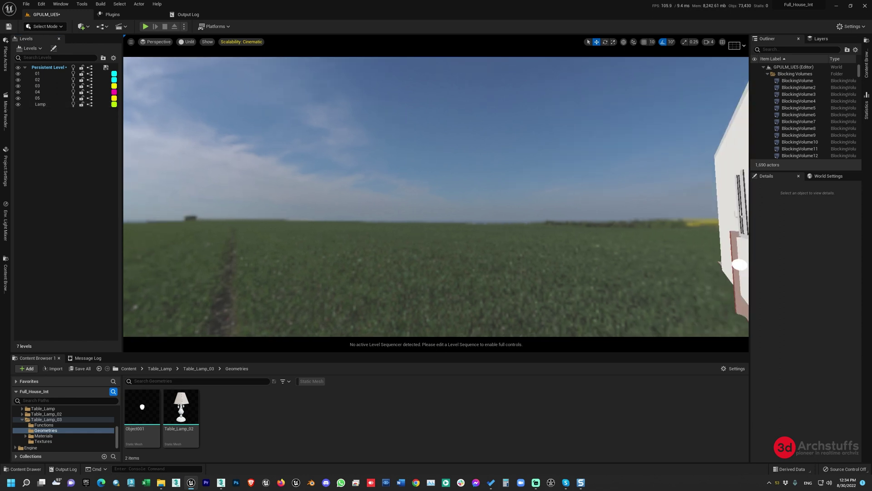
key("1")
left_click(438, 214)
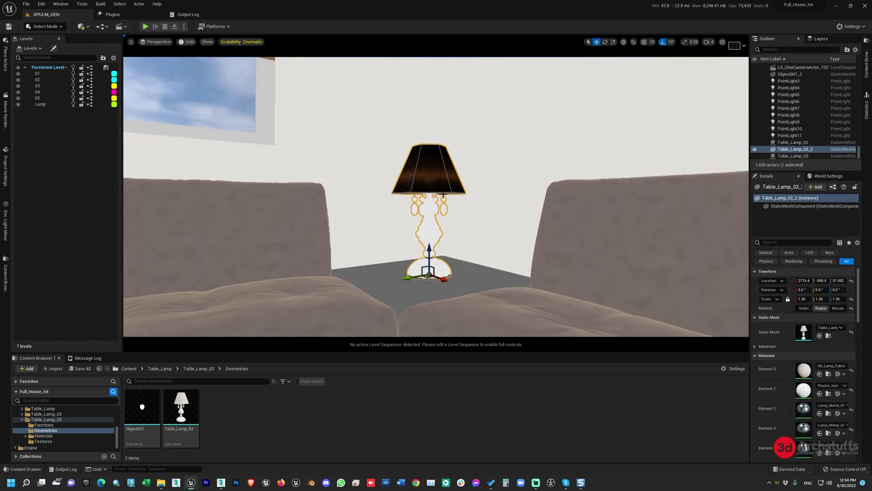
key("f")
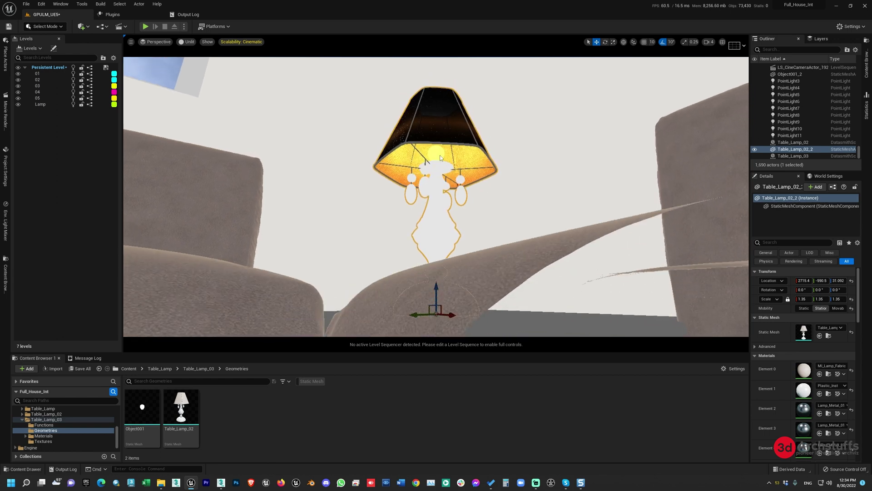
Select Object001_2 together with the lamp, inspect them from several angles and back out to see the whole house.
left_click(498, 197, "ctrl")
key("f")
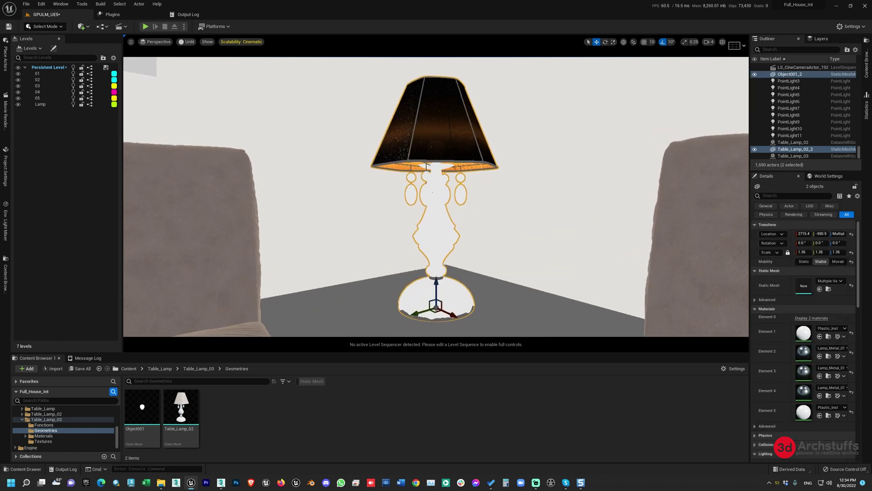
right_click_drag(401, 154, 400, 154)
left_click_drag(425, 164, 535, 190, "alt")
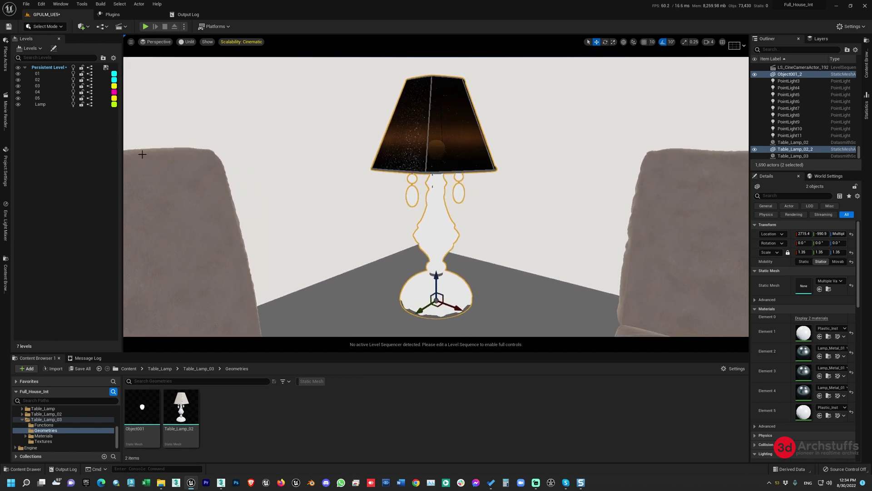
left_click_drag(484, 179, 482, 170, "alt")
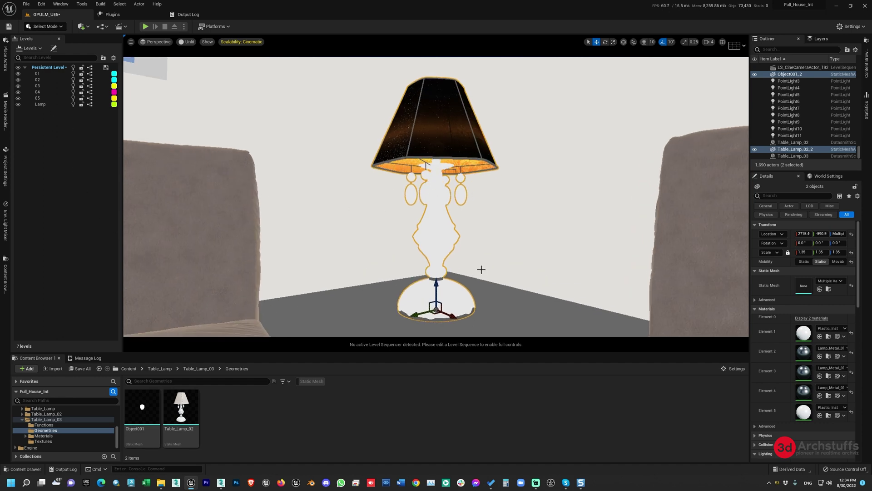
scroll(481, 271, "down", 10)
scroll(399, 244, "down", 3)
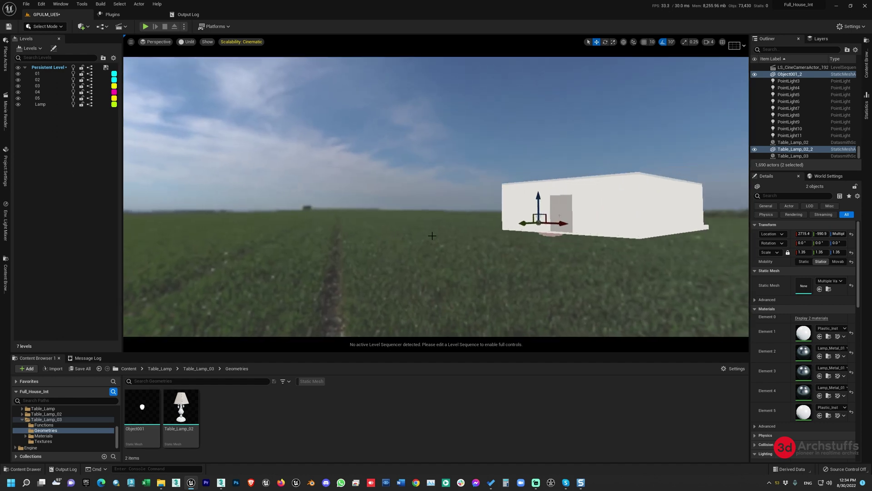
right_click_drag(418, 248, 335, 262)
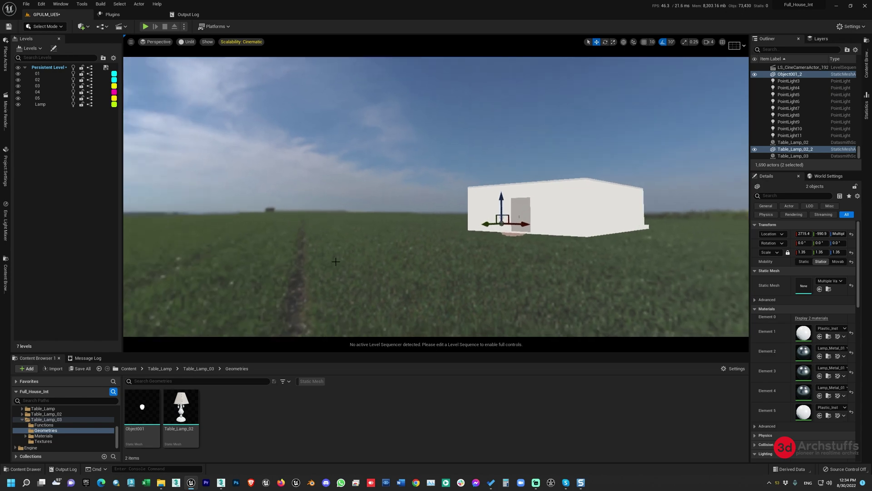
Examine the house layout in the top wireframe view, and return to the saved perspective view of the lamp.
key("alt+j")
left_click(519, 265)
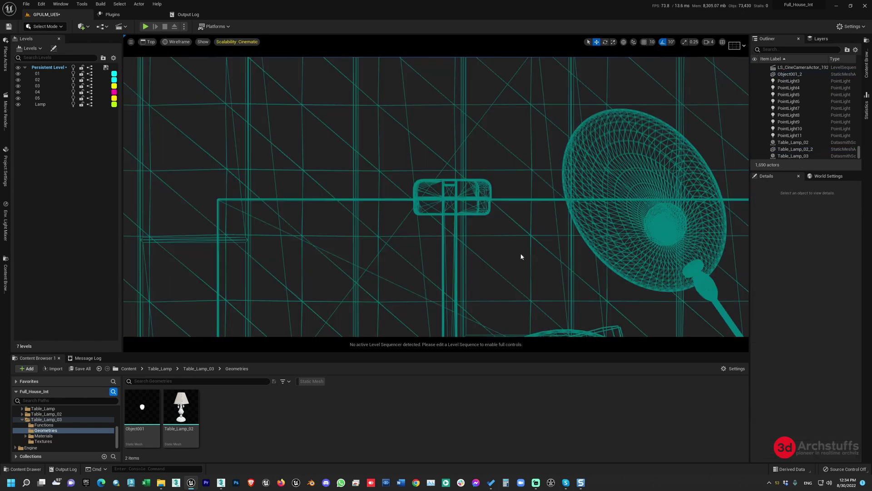
scroll(521, 255, "down", 5)
right_click_drag(521, 255, 632, 304)
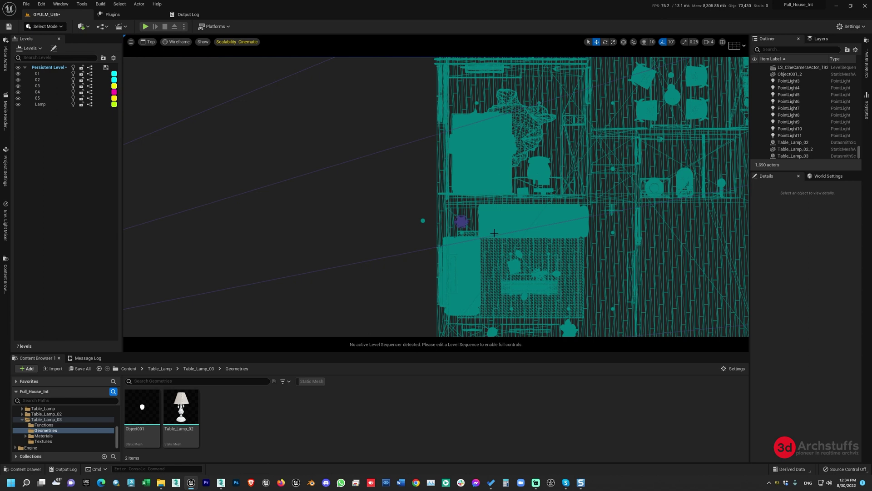
right_click_drag(518, 236, 358, 240)
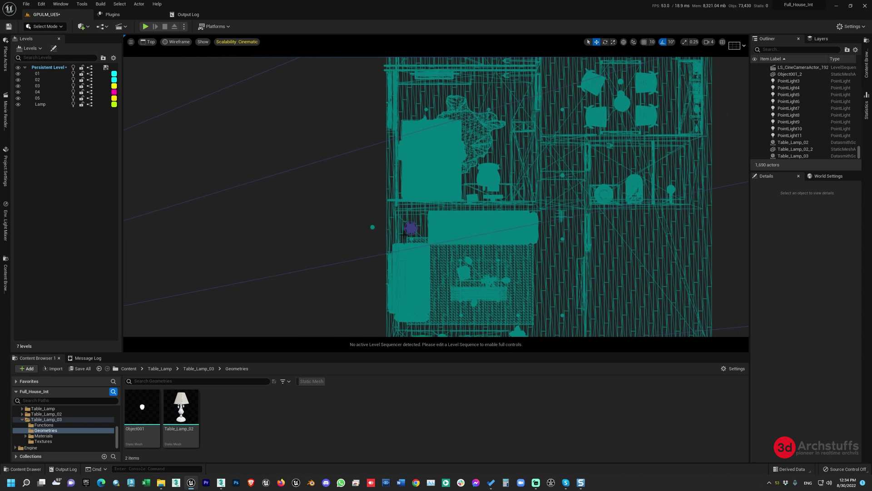
key("alt+g")
key("1")
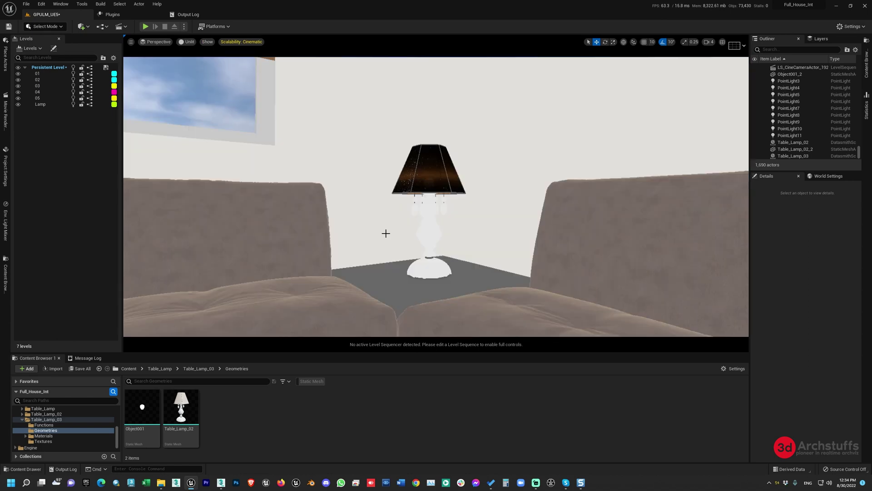
Examine the table lamp from below and from the side, and see how it sits in the living room.
left_click(437, 177)
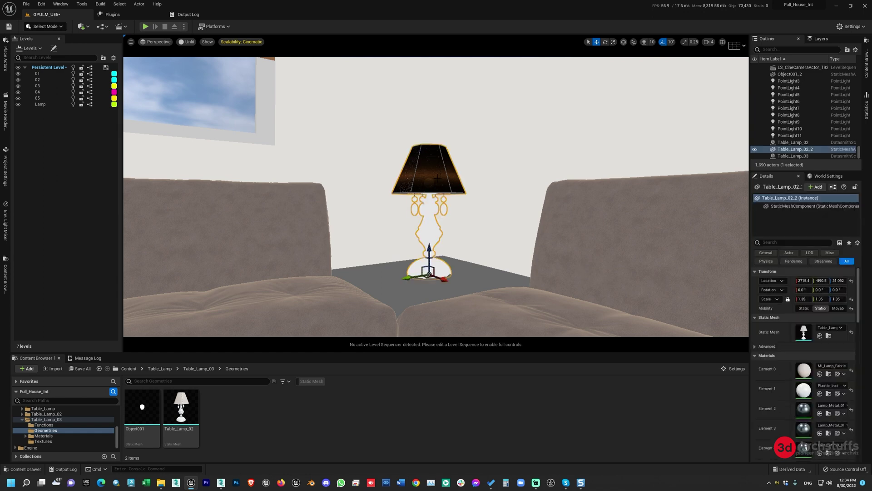
left_click_drag(438, 177, 409, 149, "alt")
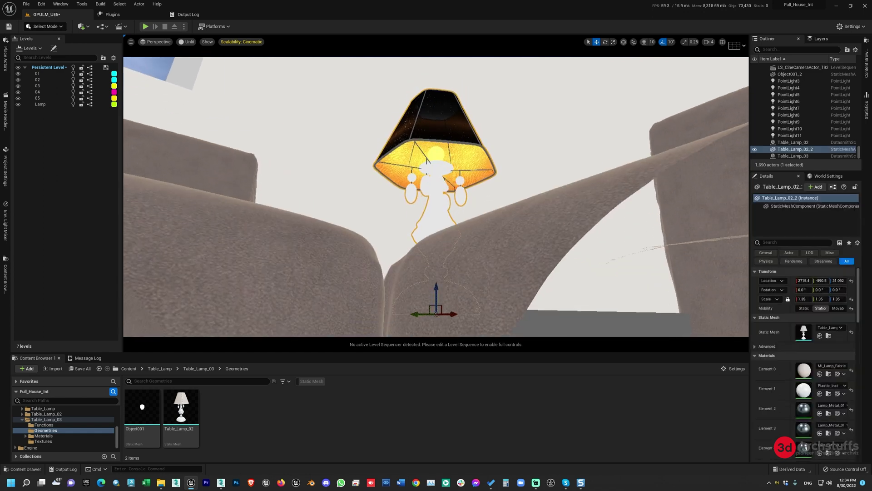
key("1")
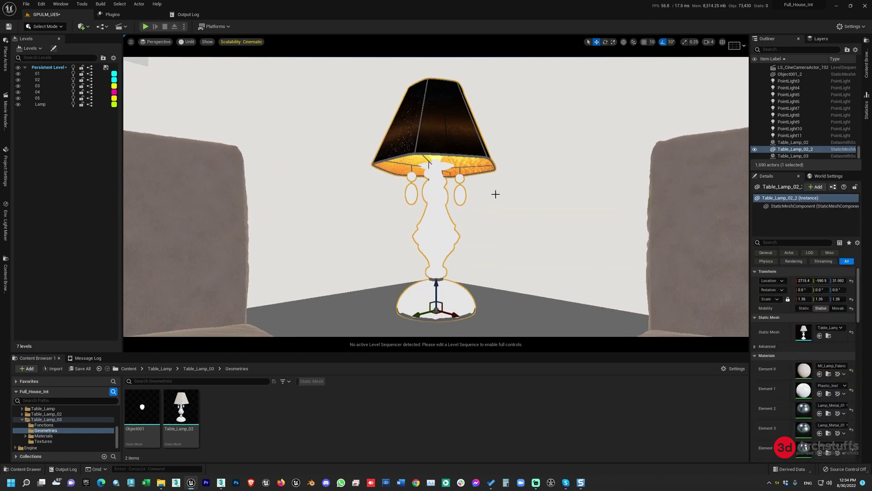
key("Escape")
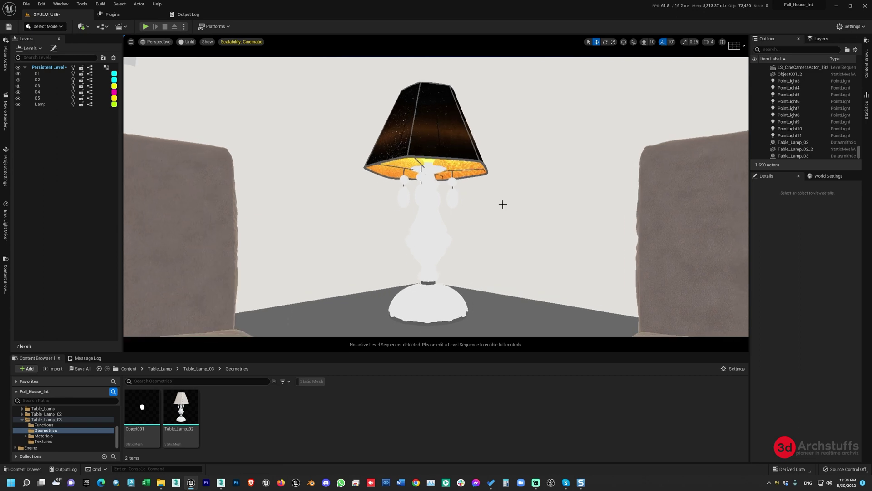
right_click_drag(503, 203, 502, 203)
scroll(506, 200, "down", 10)
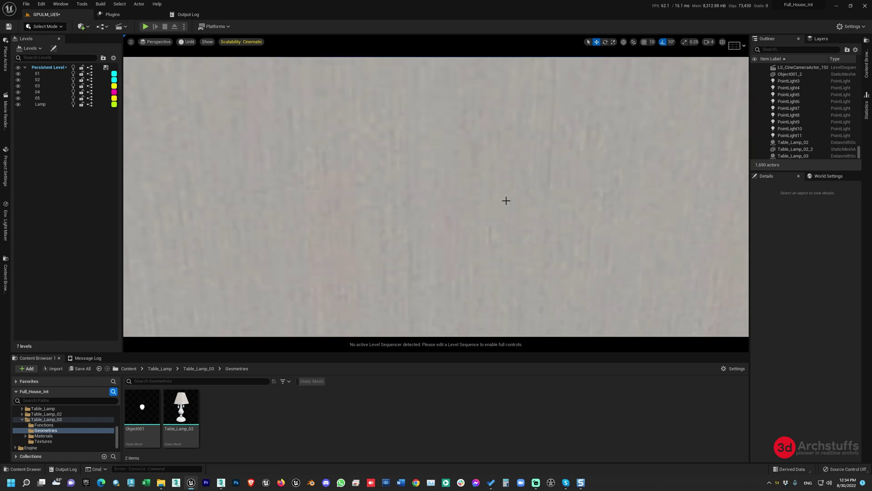
scroll(486, 212, "up", 5)
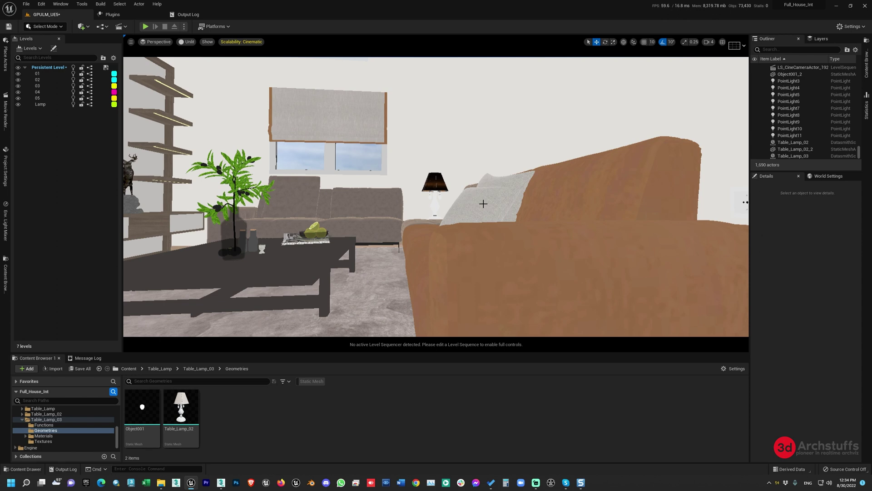
scroll(447, 211, "up", 4)
Frame the table lamp centrally between the two sofas as a camera composition, leaving nothing selected.
left_click(435, 191)
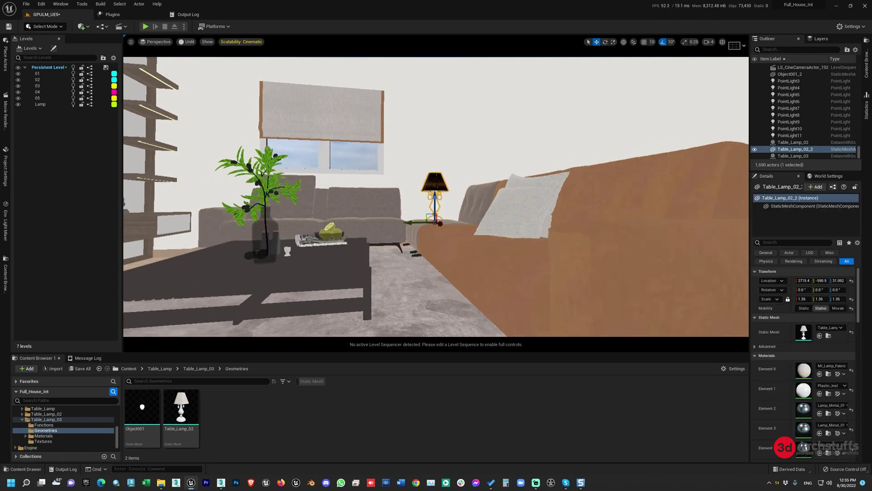
key("f")
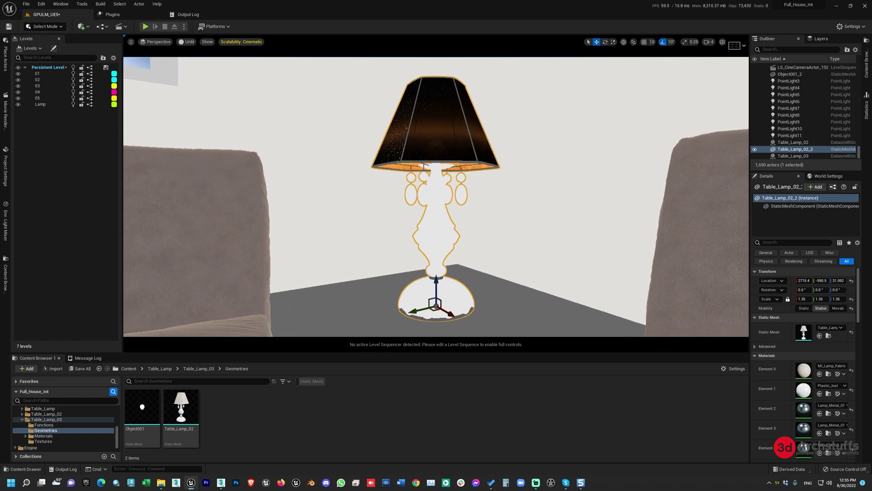
scroll(429, 188, "down", 1)
scroll(429, 188, "down", 1)
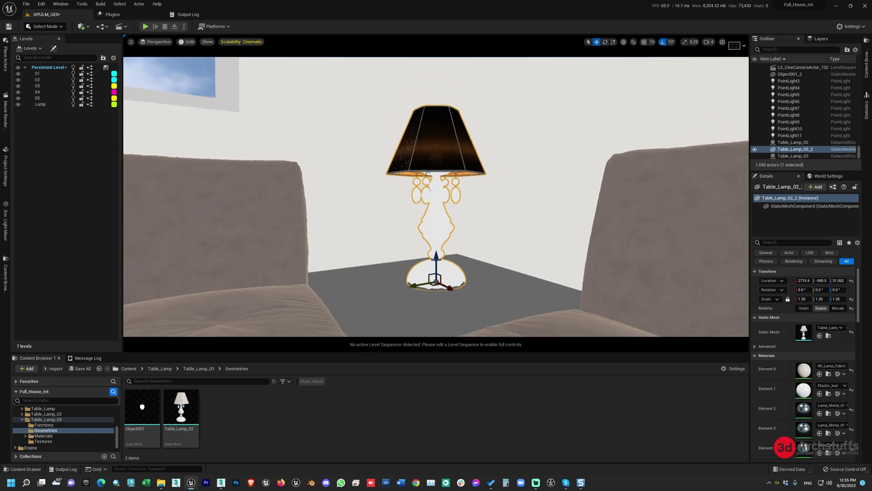
right_click_drag(429, 188, 437, 182)
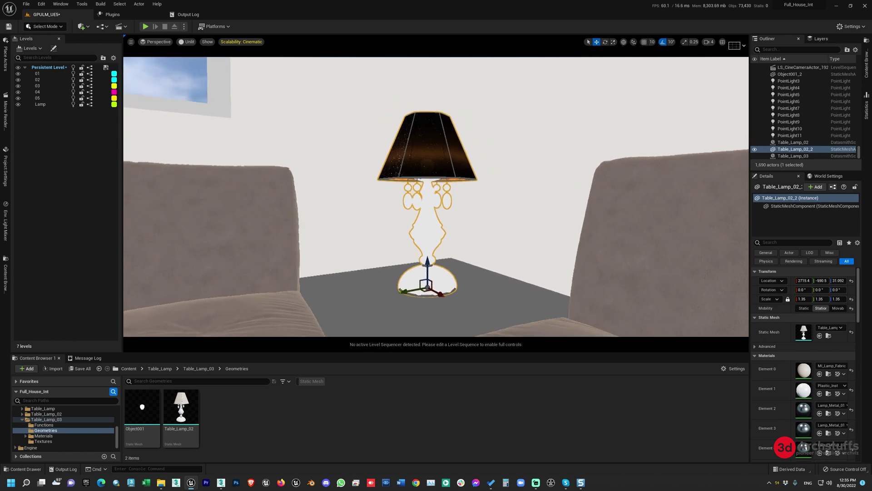
key("Escape")
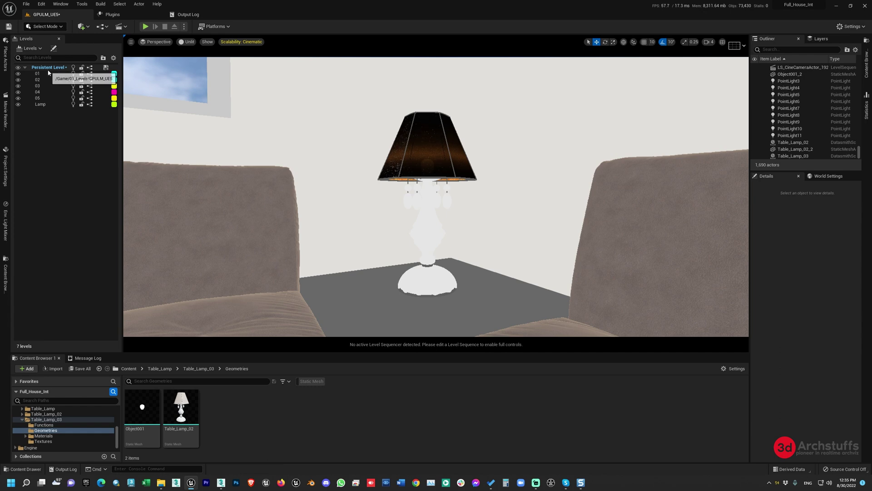
Create a CineCameraActor at the current viewport position and rename it CineCameraActor02.
left_click(131, 44)
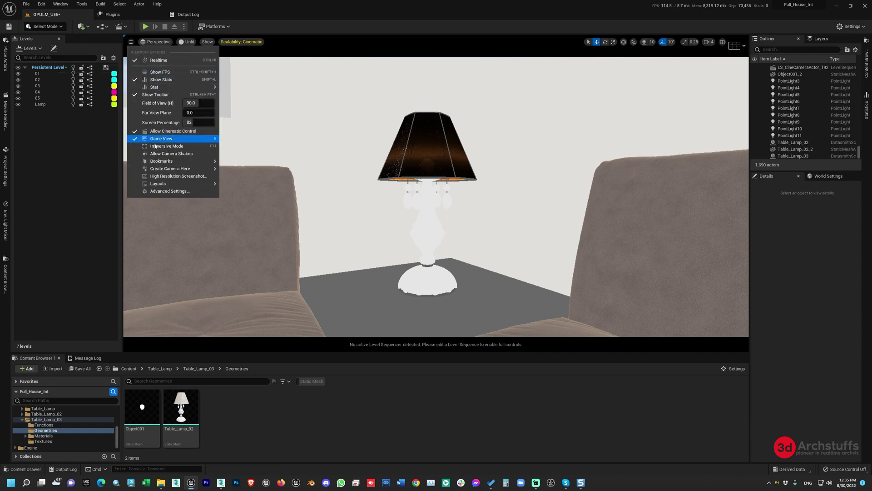
mouse_move(160, 162)
mouse_move(184, 170)
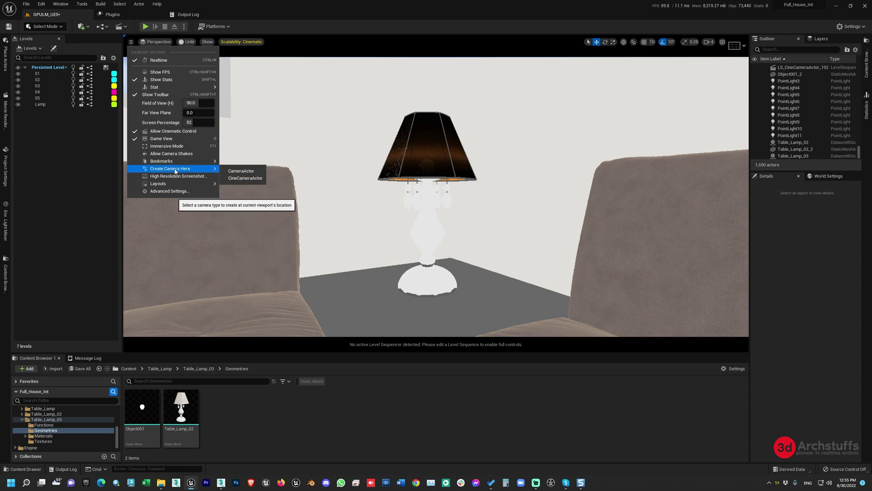
left_click(236, 177)
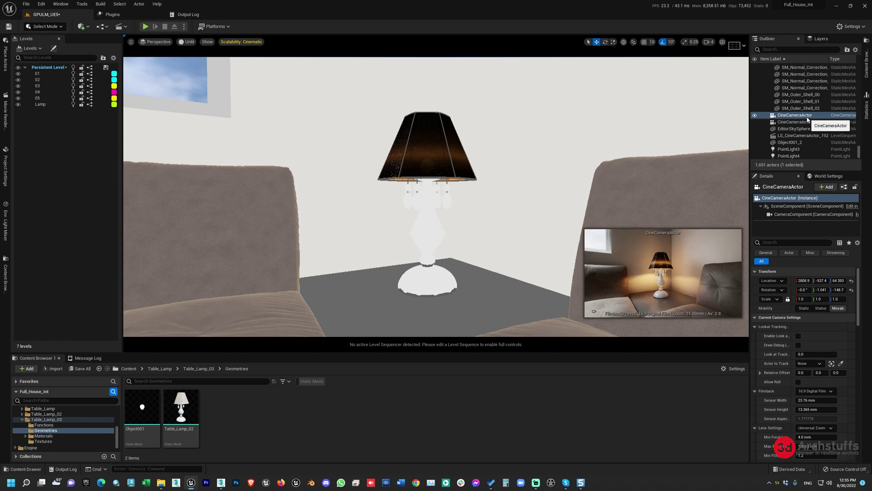
left_click(795, 187)
left_click(807, 187)
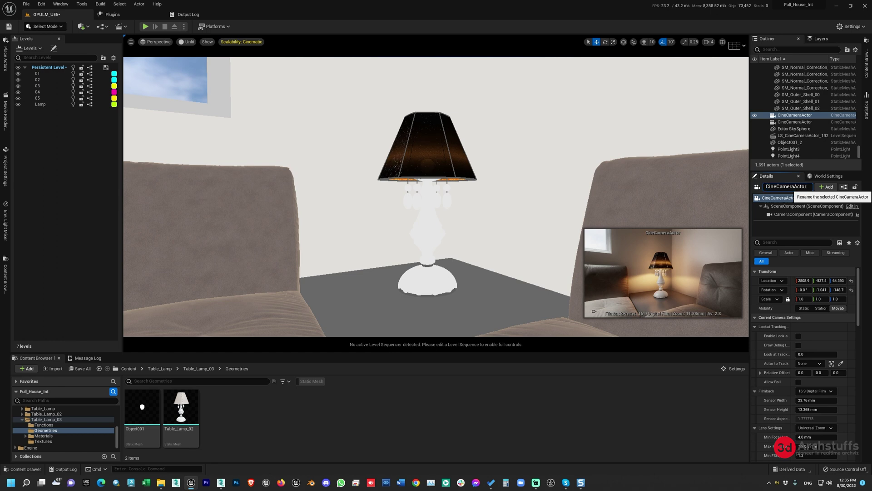
type("02")
key("Return")
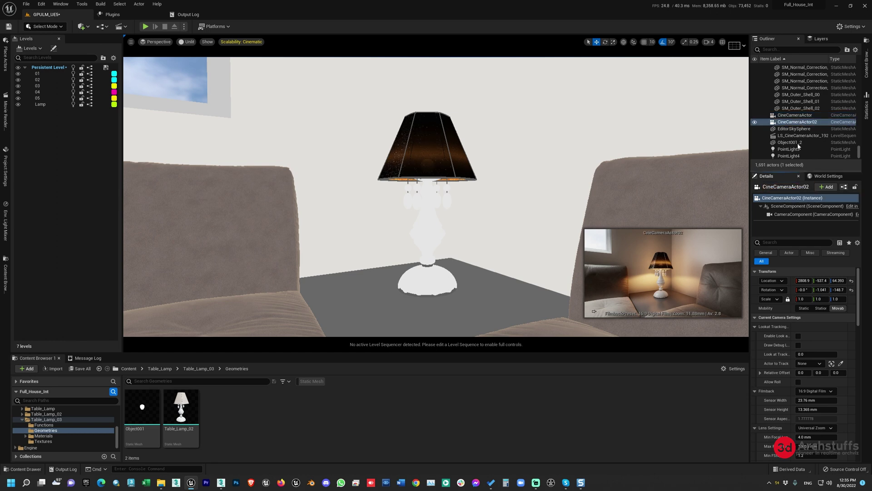
Rename the other CineCameraActor, the one with the close-up view of the lamp, as CineCameraActor01.
left_click(800, 115)
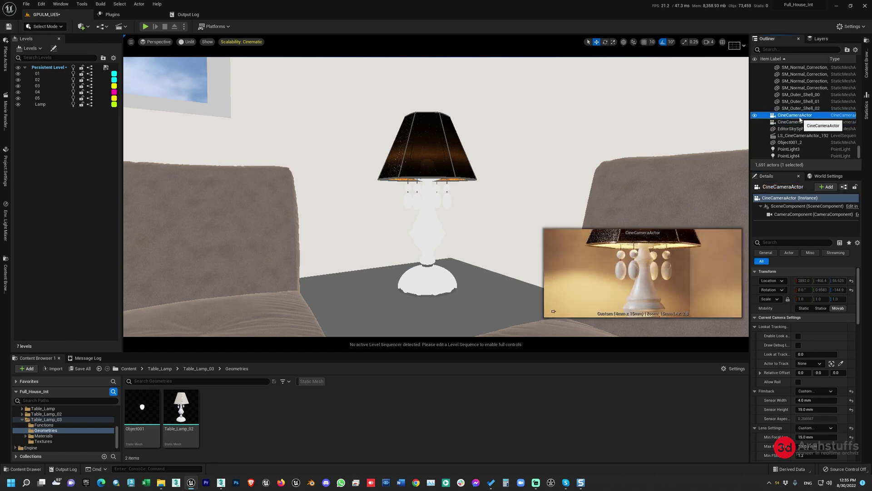
left_click(799, 115)
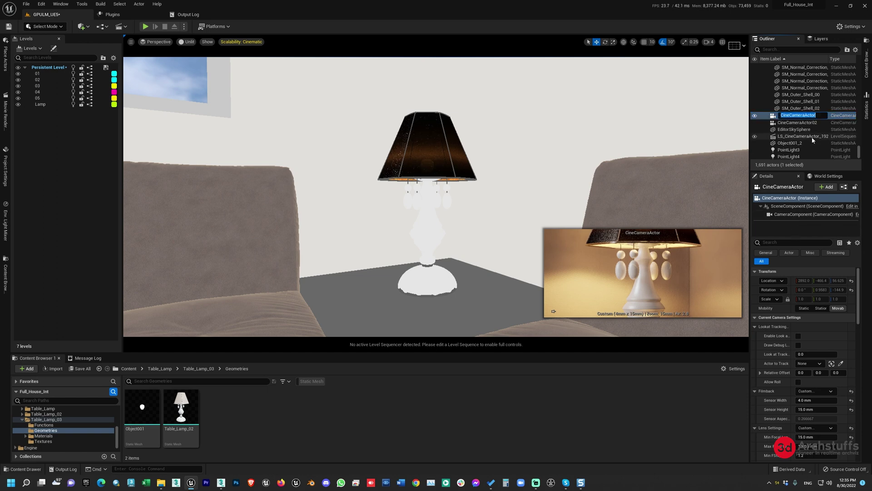
key("End")
type("01")
key("Return")
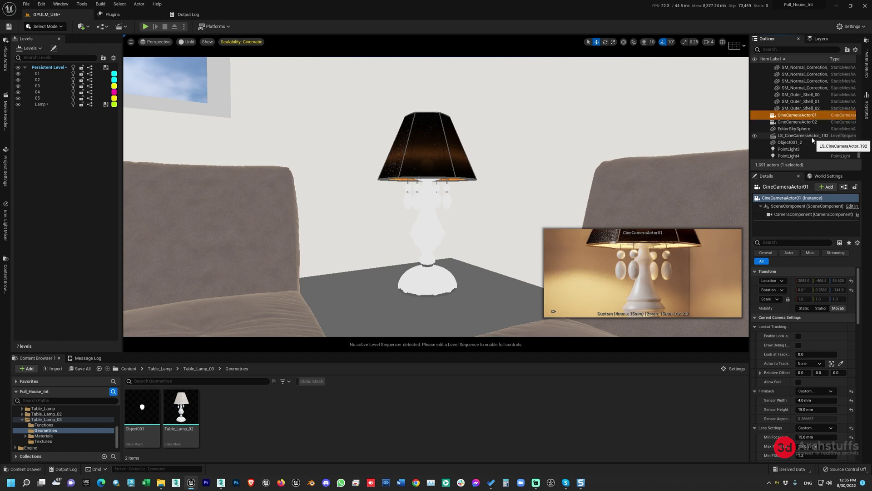
Look through CineCameraActor02 and move the piloted camera slightly closer to the table lamp.
left_click(793, 122)
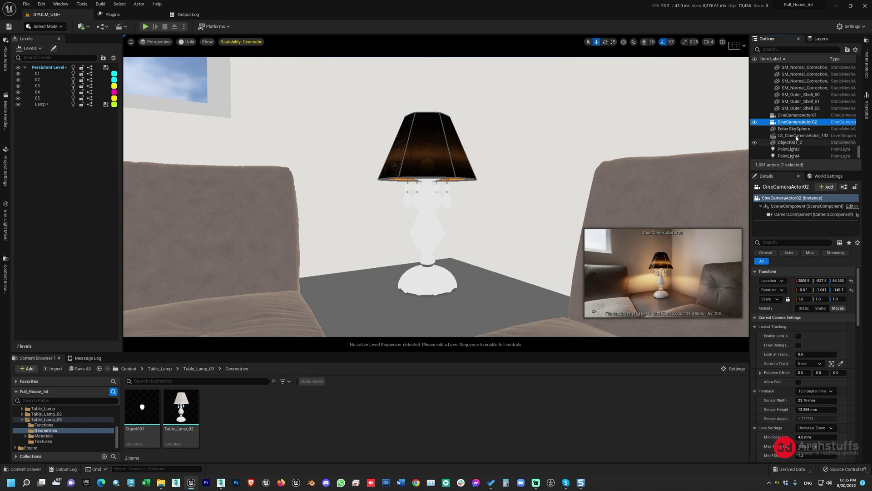
left_click(158, 43)
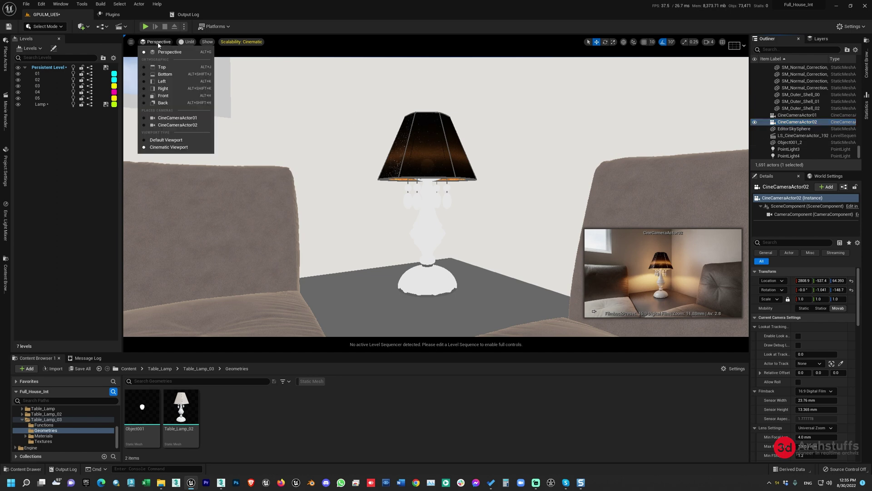
left_click(177, 125)
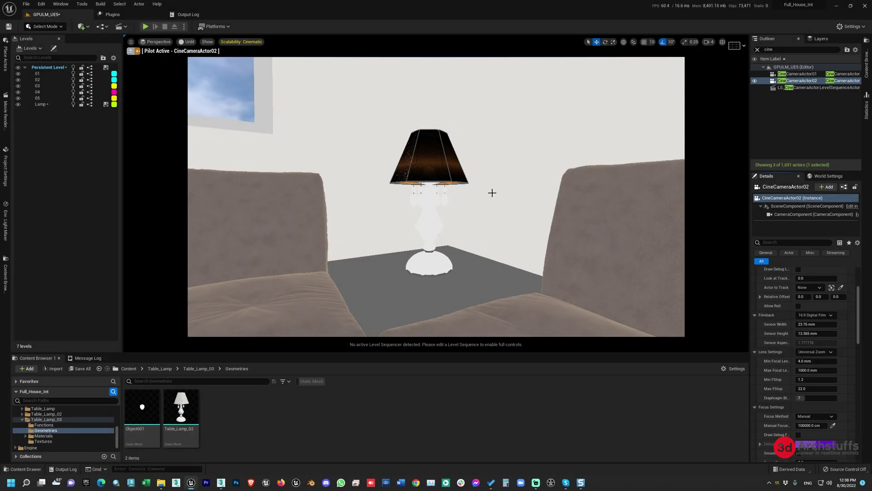
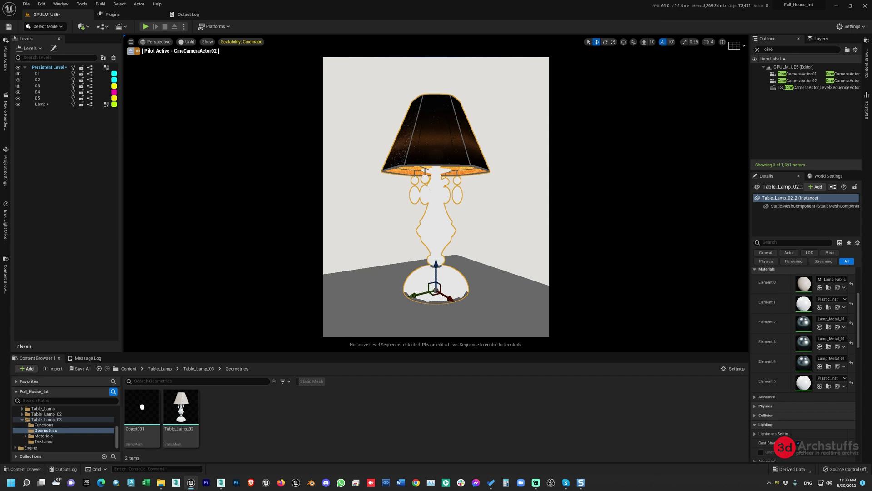
left_click_drag(472, 209, 472, 203)
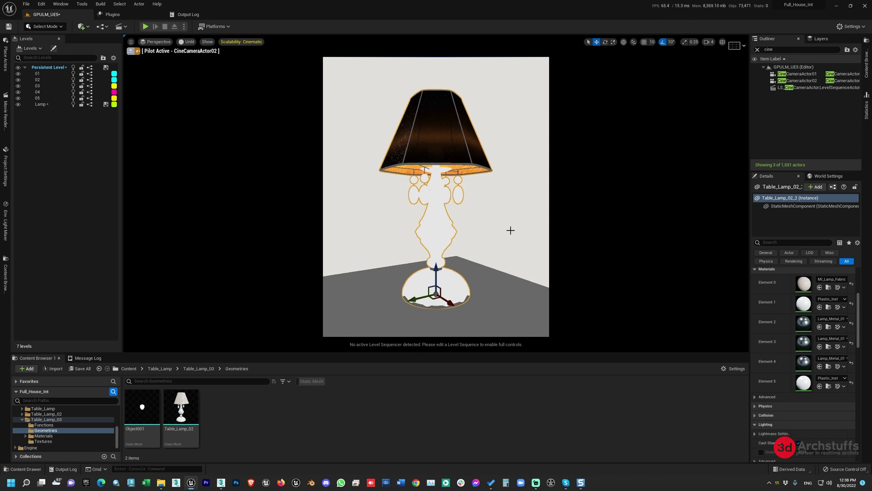
Set the filmback sensor width of CineCameraActor02 to 10 mm.
left_click(798, 80)
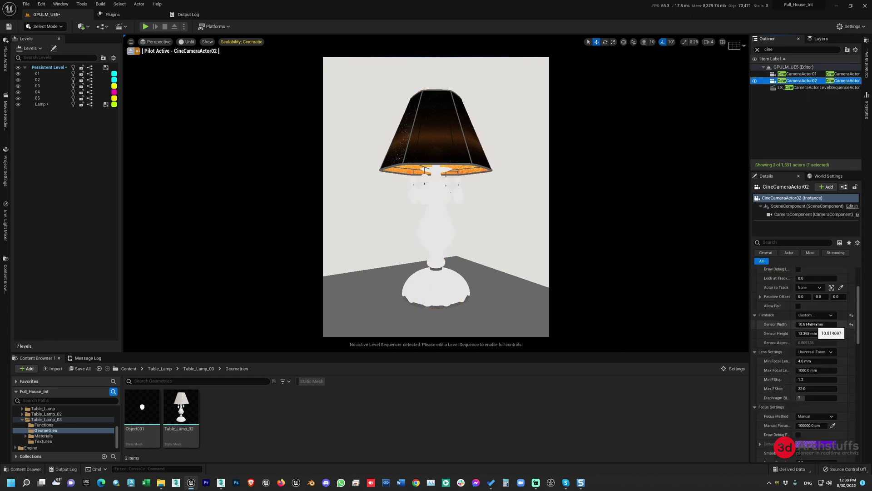
left_click(835, 324)
type("1")
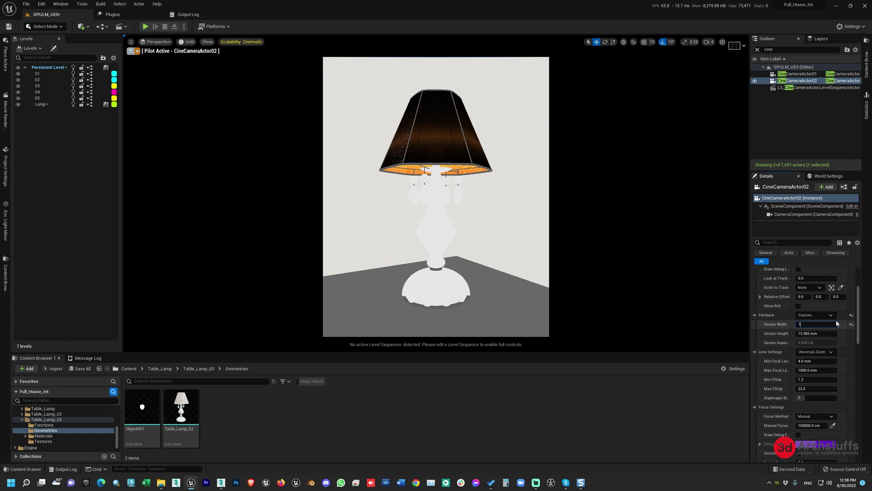
type("0")
key("Return")
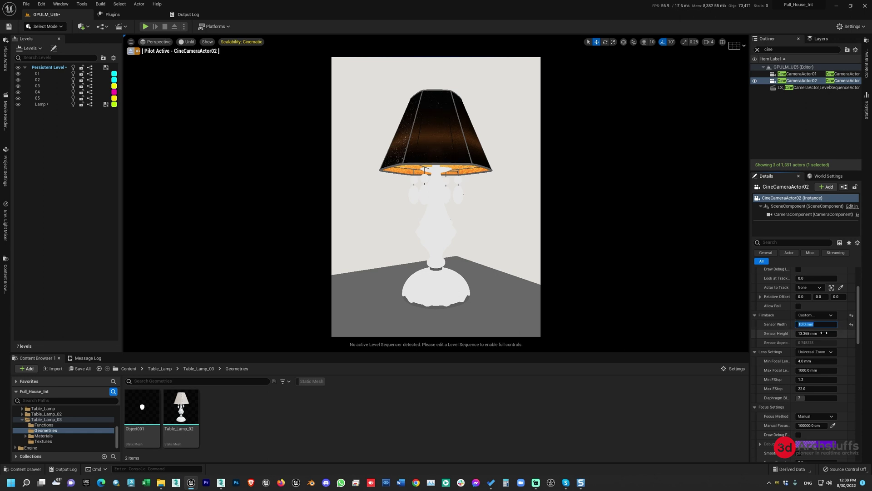
Try sensor heights of 12, 10 and 15 mm on CineCameraActor02.
left_click(823, 333)
type("12")
key("Return")
type("1")
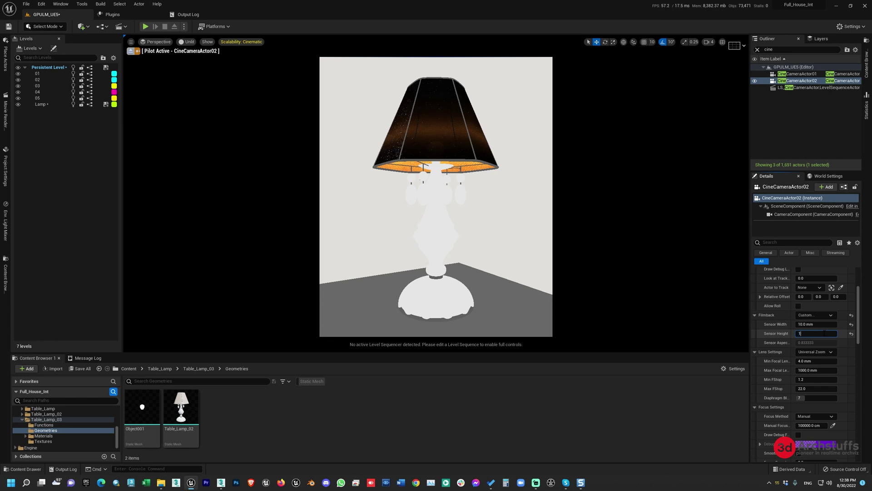
type("0")
key("BackSpace")
type("5")
key("Return")
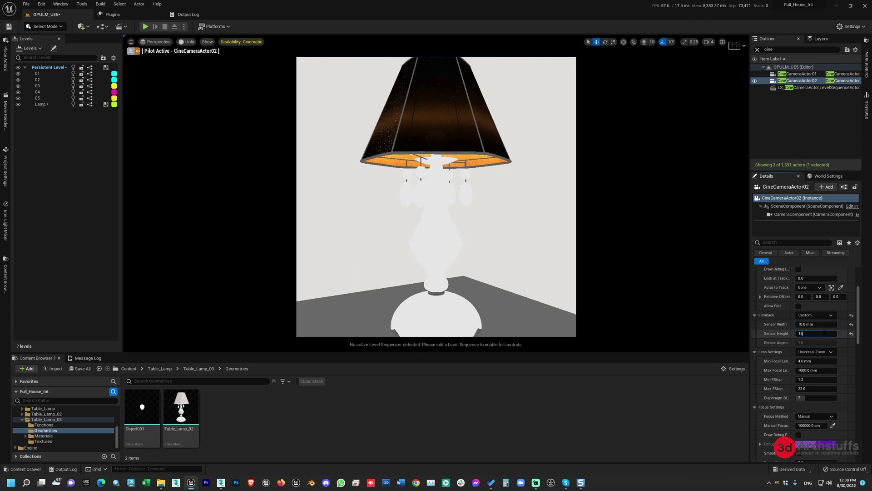
Compare sensor heights of 12, 13 and 14 mm, settle on 14 mm, and deselect the camera.
type("14")
key("Return")
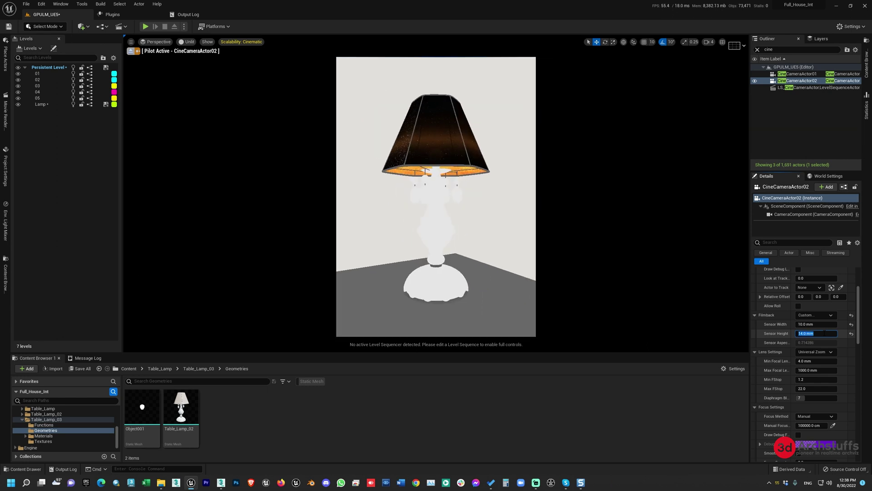
type("12")
key("Return")
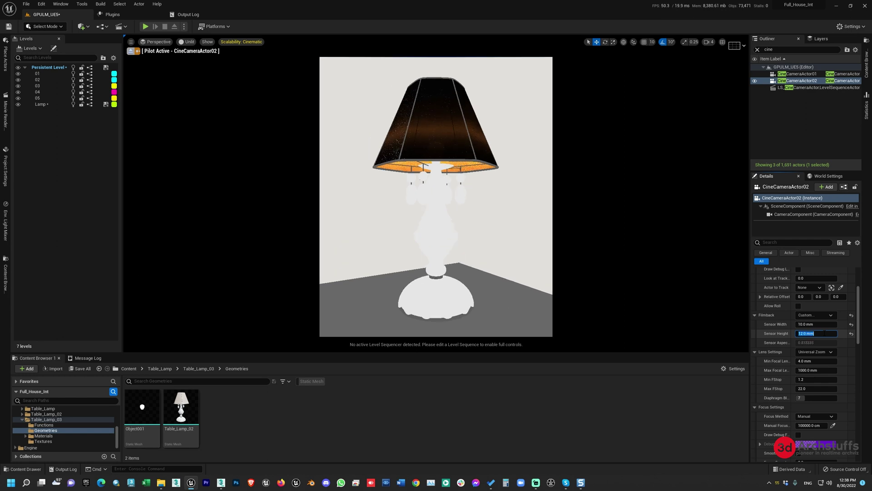
type("13")
key("Return")
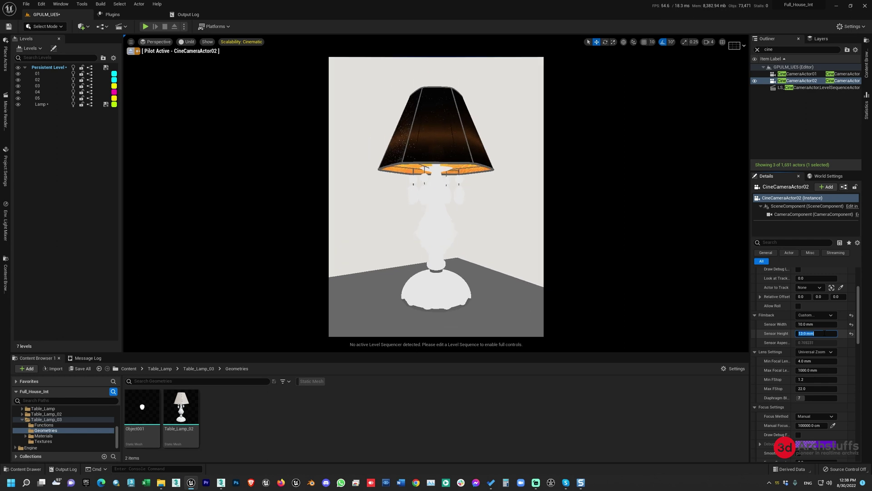
type("14")
key("Return")
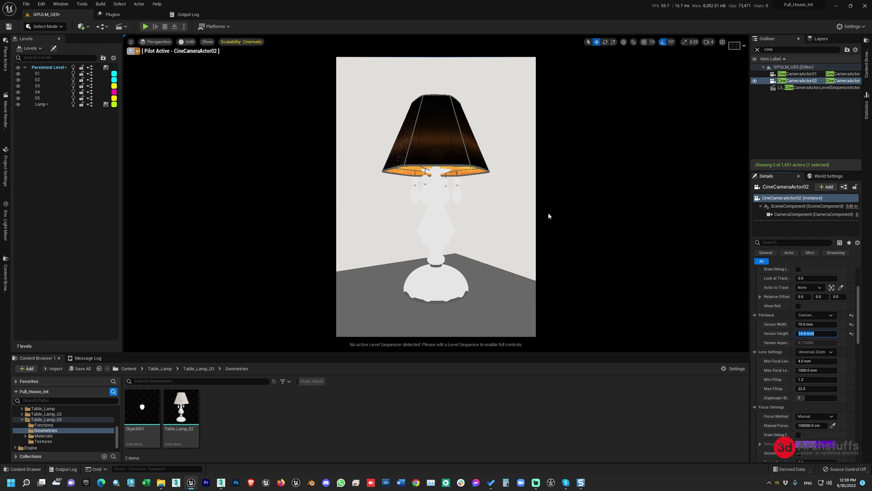
left_click(500, 201)
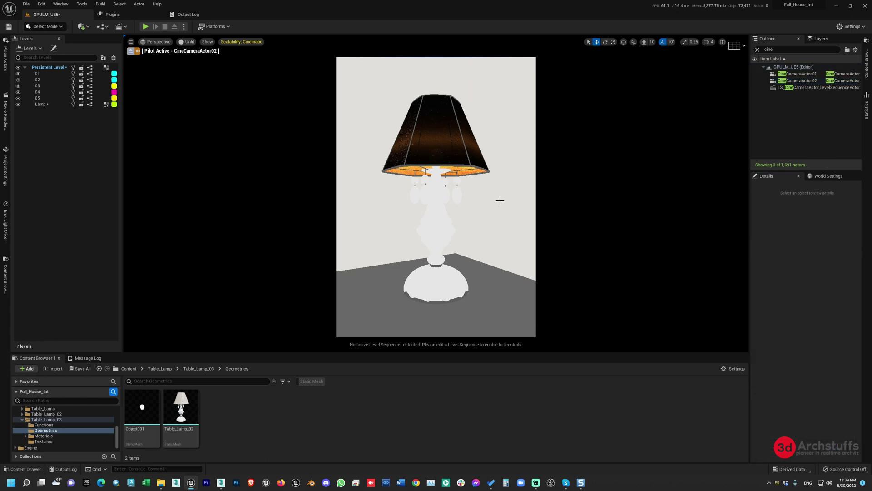
Select the table lamp and turn on the Letterbox Mask and Action Safe frames for the camera view.
left_click(447, 200)
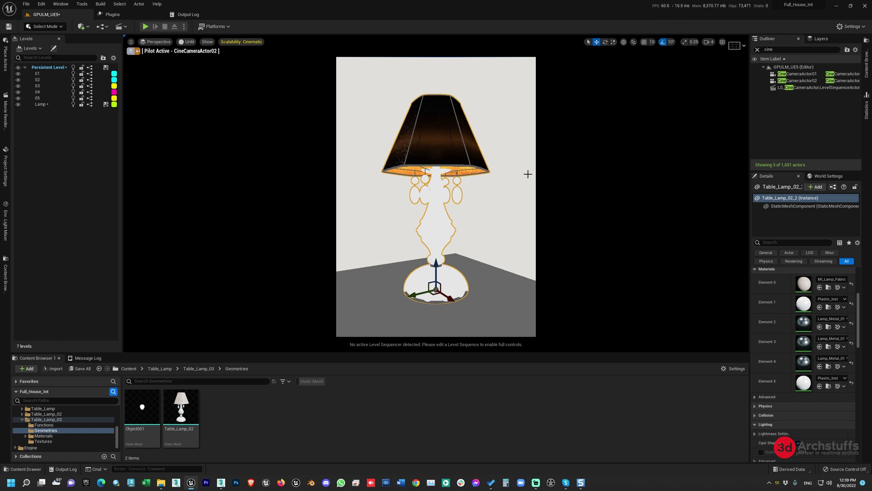
left_click(734, 46)
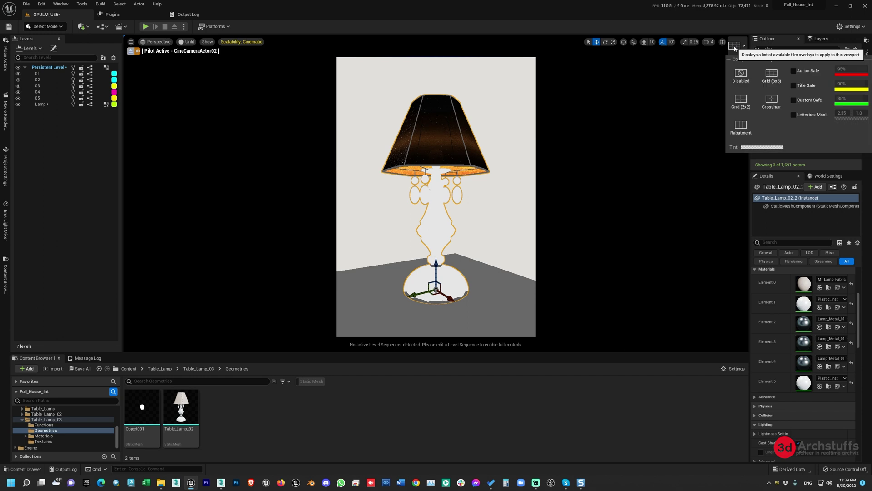
left_click(793, 115)
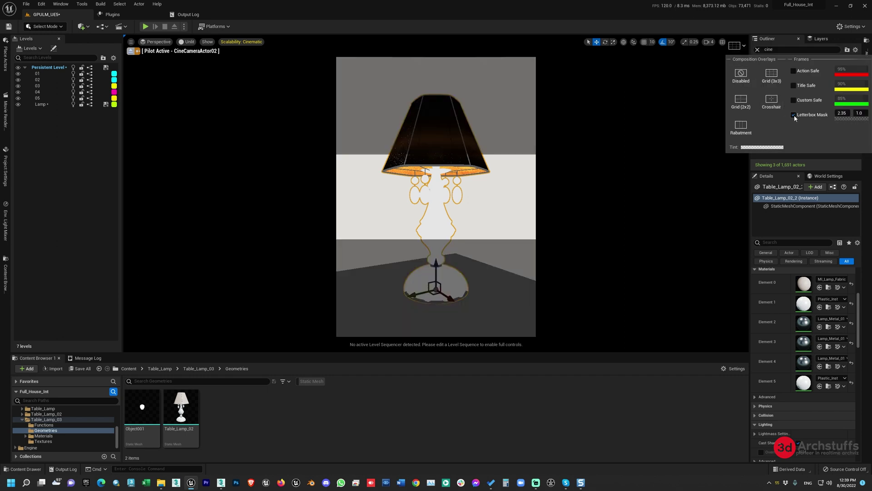
left_click(794, 71)
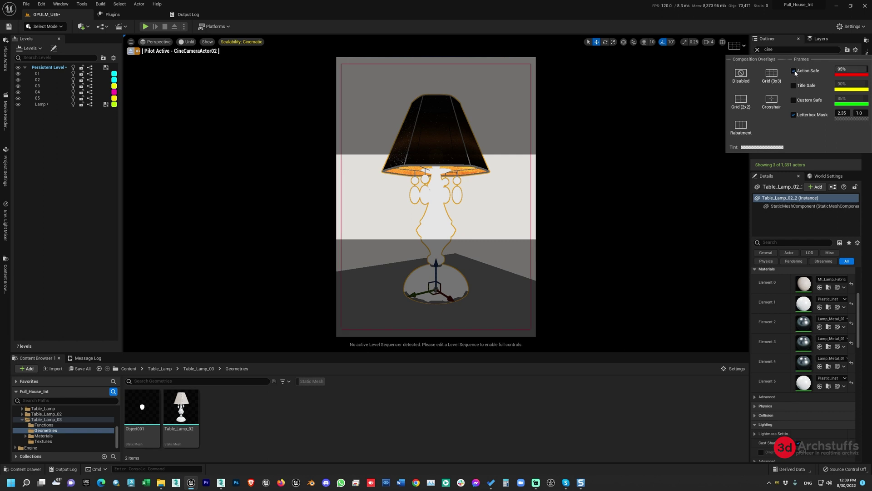
Set the Letterbox Mask ratio to 0.7 by 1.0, after trying about 0.6, and close the overlay settings.
left_click_drag(842, 113, 795, 113)
left_click(842, 113)
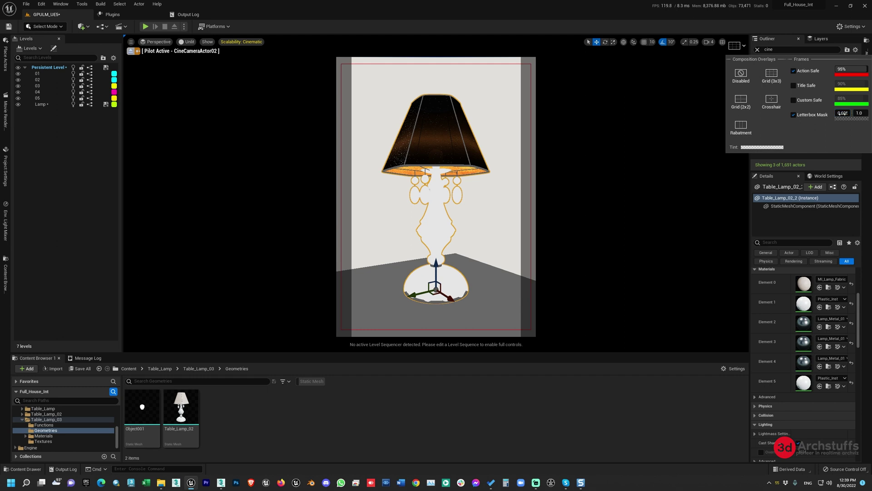
type("6")
key("Return")
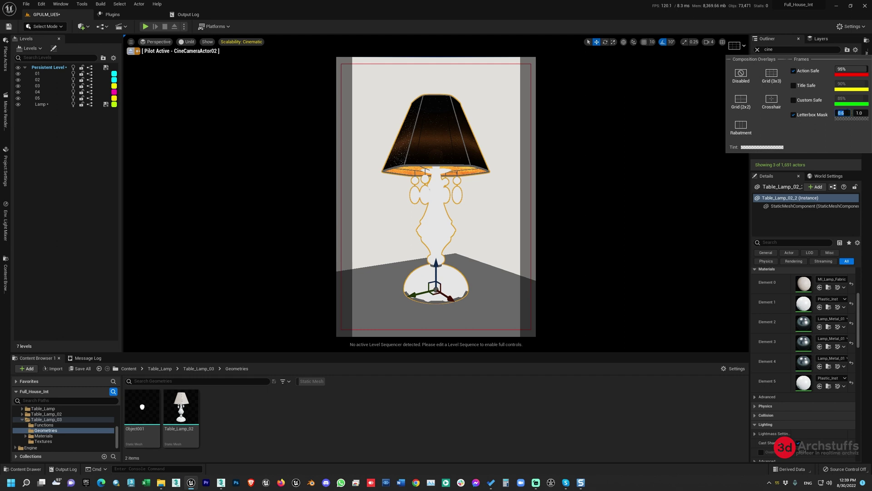
type(".7")
key("Return")
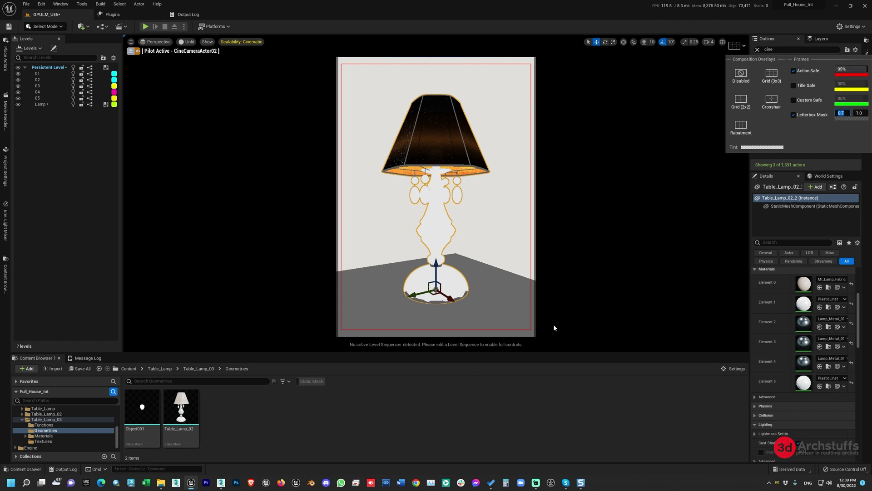
left_click(564, 403)
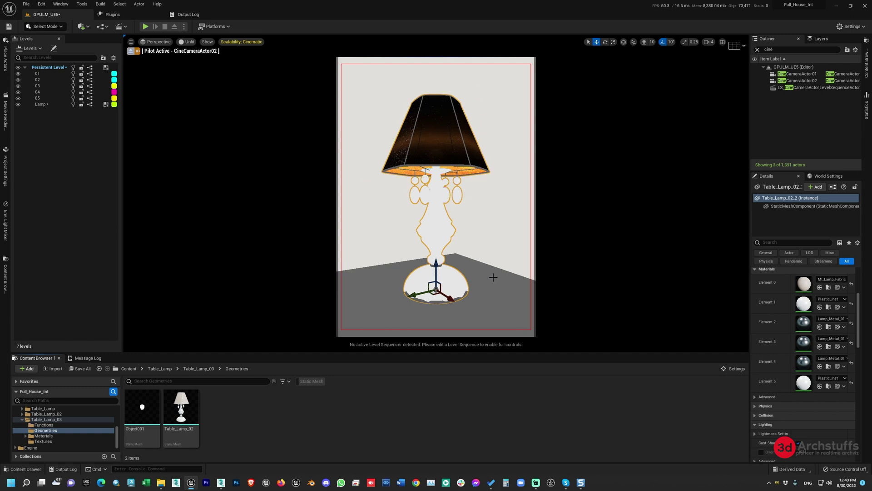
Check the Letterbox Mask ratio against the render settings, ending in 3ds Max with 039_vray Original.max.
left_click(734, 45)
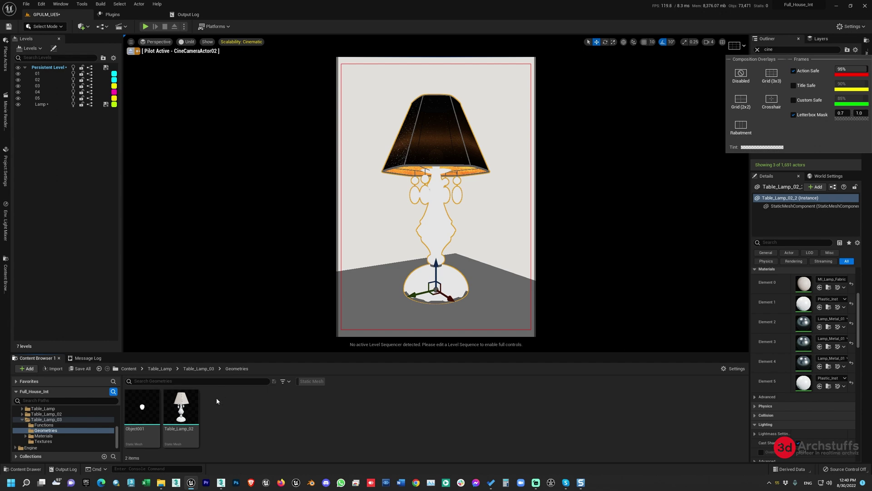
mouse_move(222, 481)
left_click(268, 453)
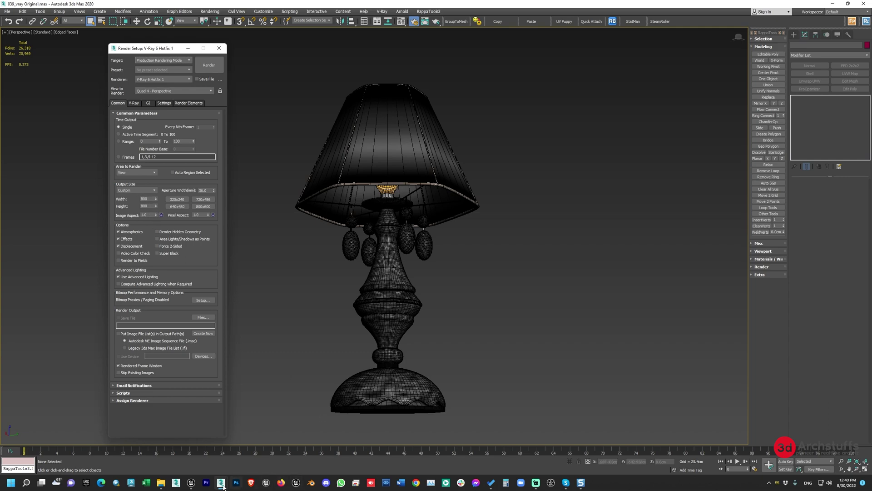
left_click(191, 482)
left_click(735, 46)
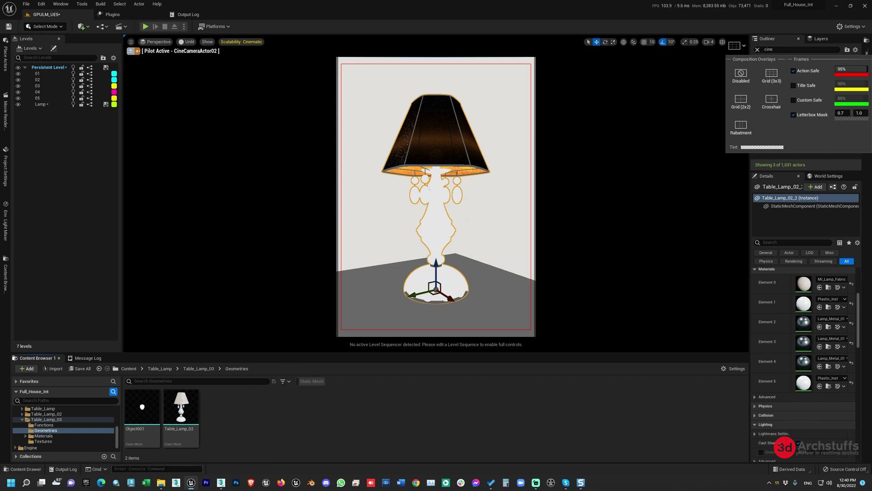
left_click(221, 483)
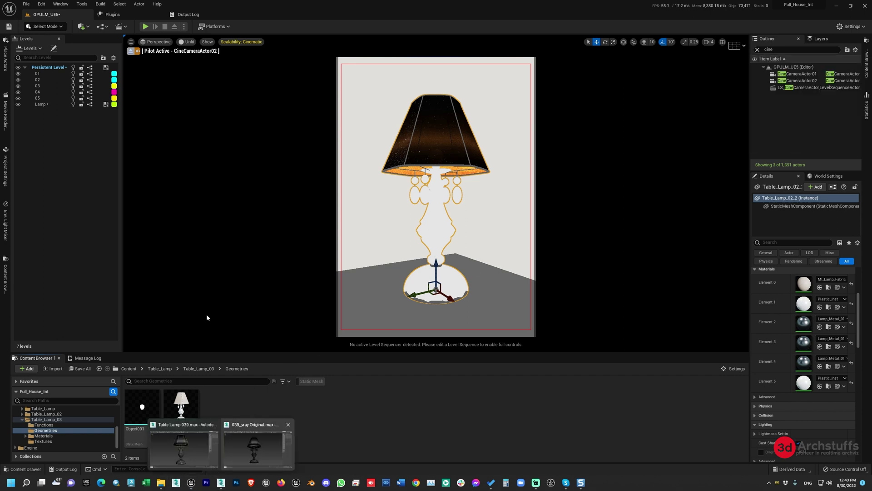
left_click(255, 443)
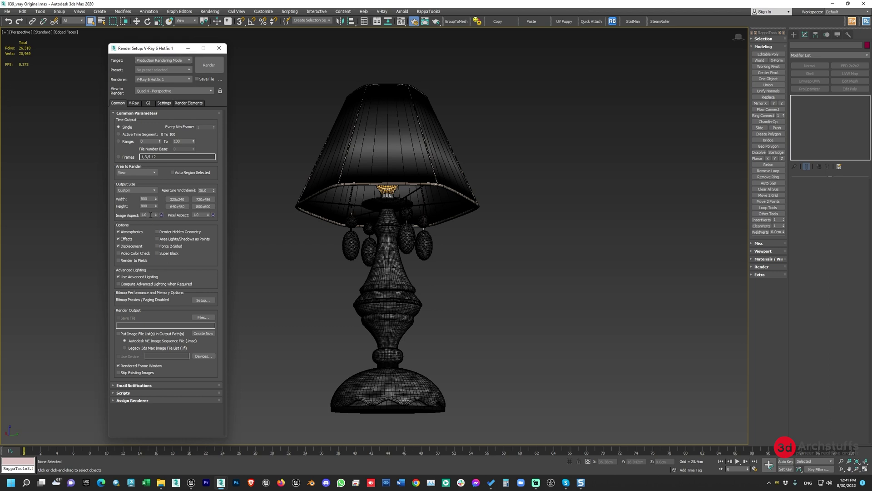
Set the render output's image aspect to 0.7.
left_click_drag(151, 214, 135, 217)
key("BackSpace")
type(".7")
key("Return")
Set the render output width to 1920 and check the matching height at the 0.7 image aspect.
left_click_drag(151, 198, 129, 203)
type("1920")
left_click(152, 205)
double_click(152, 199)
key("Tab")
left_click(152, 206)
left_click_drag(152, 215, 145, 214)
key("BackSpace")
key("Return")
left_click(150, 198)
left_click_drag(152, 206, 137, 207)
left_click(150, 224)
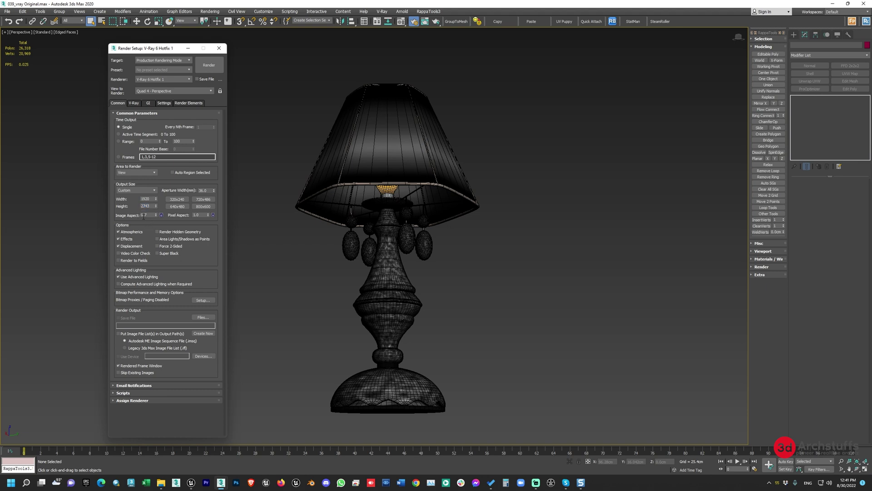